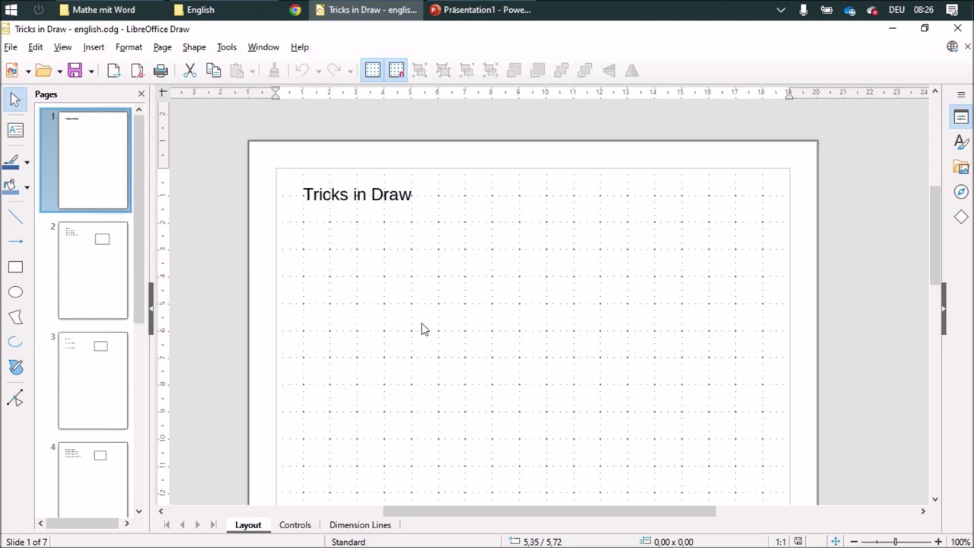
Step: Show slide 2, with the four Moving example lines beside the rectangle
{"action": "left_click", "coordinate": [120, 290]}
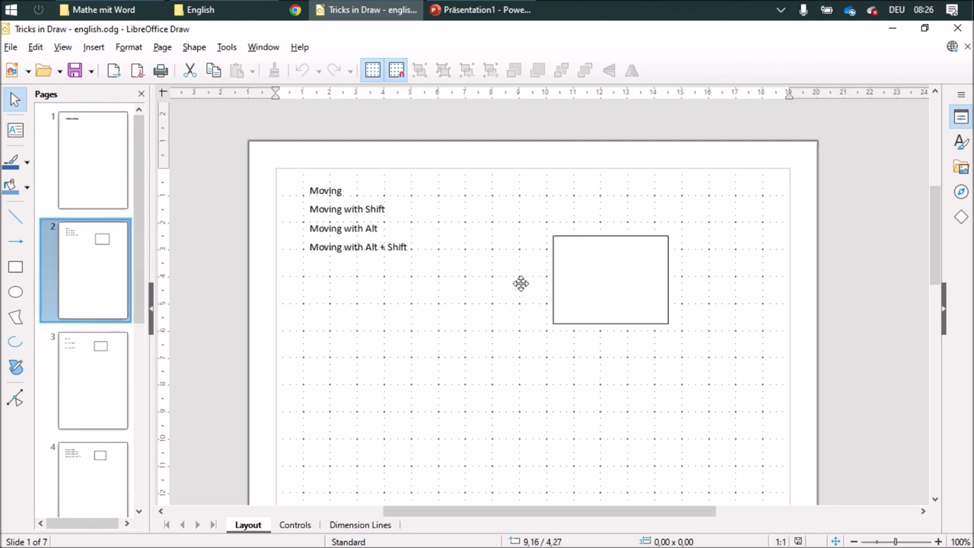
Step: Drag the rectangle about and toggle it between rotation and resize handles
{"action": "left_click_drag", "start_coordinate": [574, 275], "coordinate": [563, 253]}
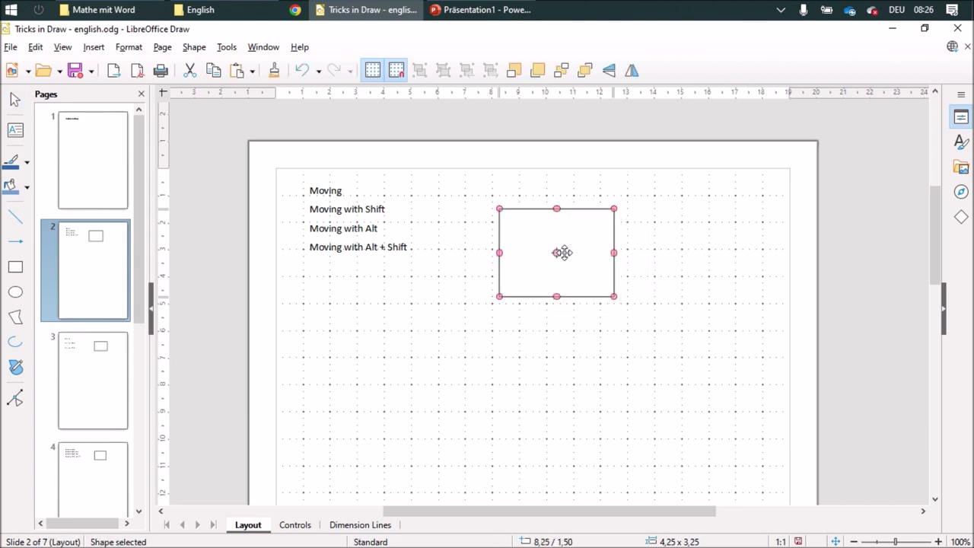
{"action": "mouse_move", "coordinate": [565, 251]}
{"action": "left_mouse_down"}
{"action": "mouse_move", "coordinate": [602, 252]}
{"action": "mouse_move", "coordinate": [642, 273]}
{"action": "mouse_move", "coordinate": [519, 257]}
{"action": "mouse_move", "coordinate": [536, 256]}
{"action": "mouse_move", "coordinate": [563, 276]}
{"action": "mouse_move", "coordinate": [563, 365]}
{"action": "mouse_move", "coordinate": [571, 254]}
{"action": "mouse_move", "coordinate": [695, 354]}
{"action": "mouse_move", "coordinate": [601, 252]}
{"action": "mouse_move", "coordinate": [581, 250]}
{"action": "left_mouse_up"}
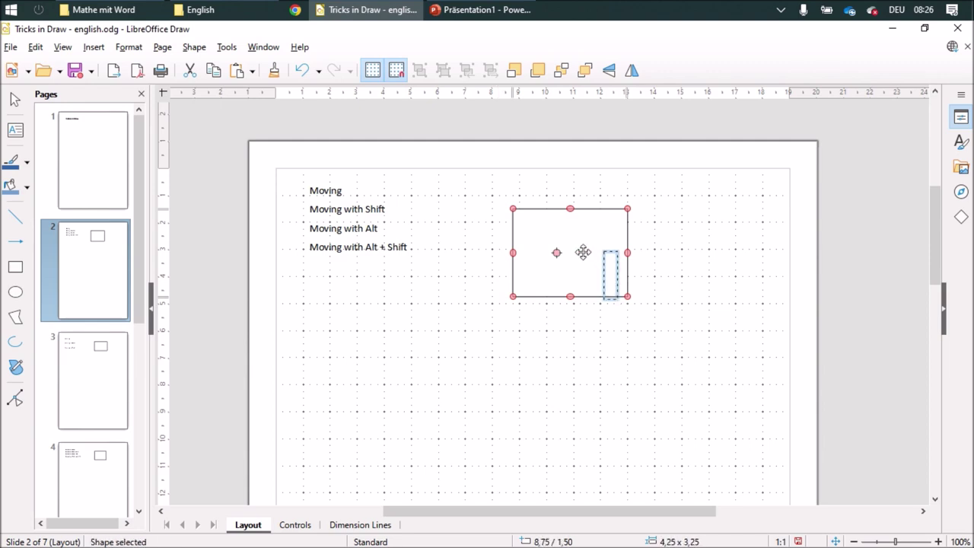
{"action": "left_click", "coordinate": [583, 252]}
{"action": "left_click", "coordinate": [583, 242]}
{"action": "key", "text": "Escape"}
Step: Move the rectangle down and right to position 11,50 / 5,00
{"action": "left_click", "coordinate": [561, 237]}
{"action": "left_click_drag", "start_coordinate": [561, 237], "coordinate": [595, 334]}
{"action": "left_click_drag", "start_coordinate": [594, 334], "coordinate": [574, 275]}
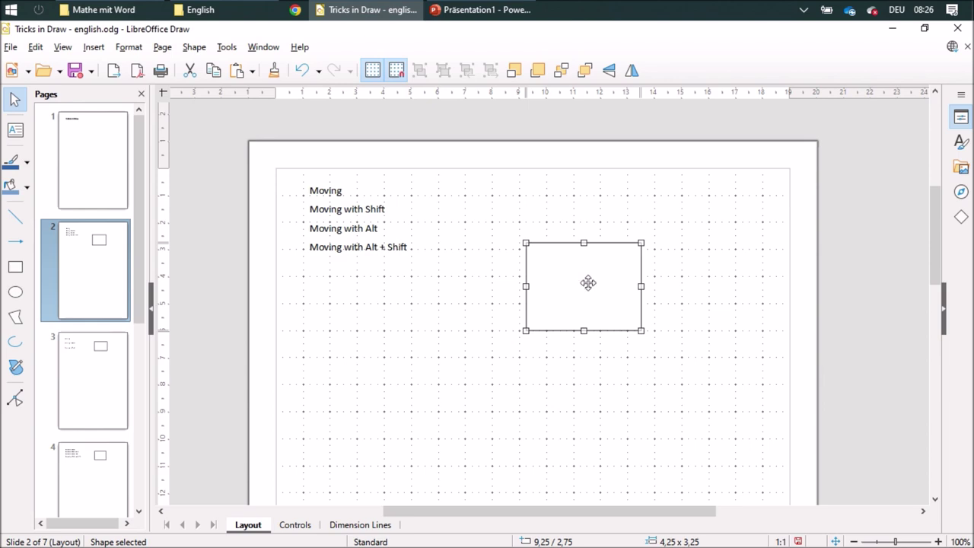
{"action": "left_click_drag", "start_coordinate": [588, 278], "coordinate": [648, 319]}
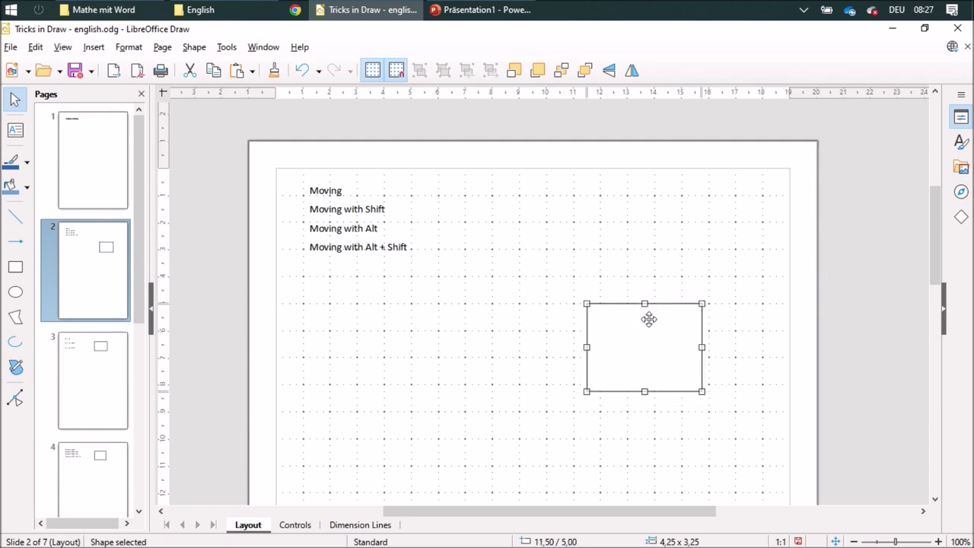
Step: On slide 3, select the rectangle and nudge it with plain and Alt arrow keys
{"action": "key", "text": "Page_Down"}
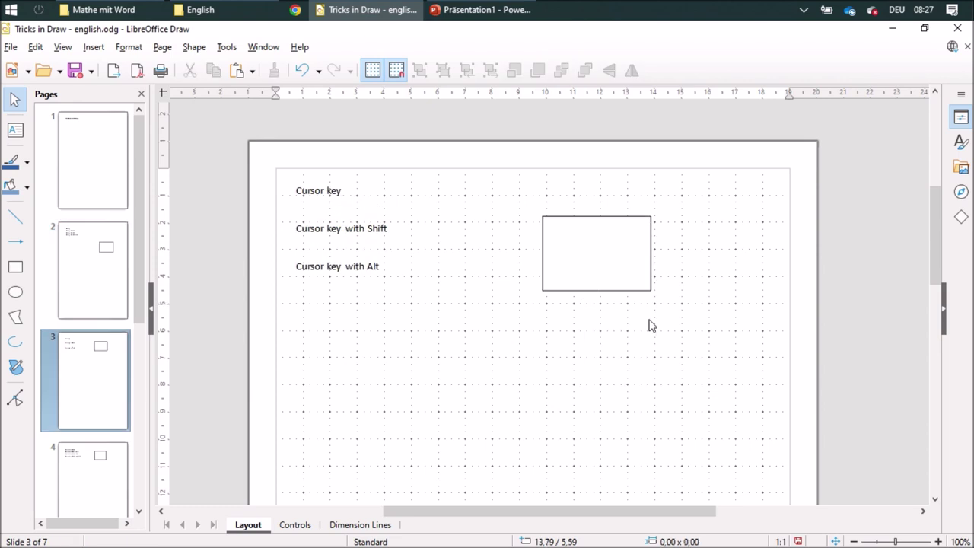
{"action": "left_click", "coordinate": [600, 262]}
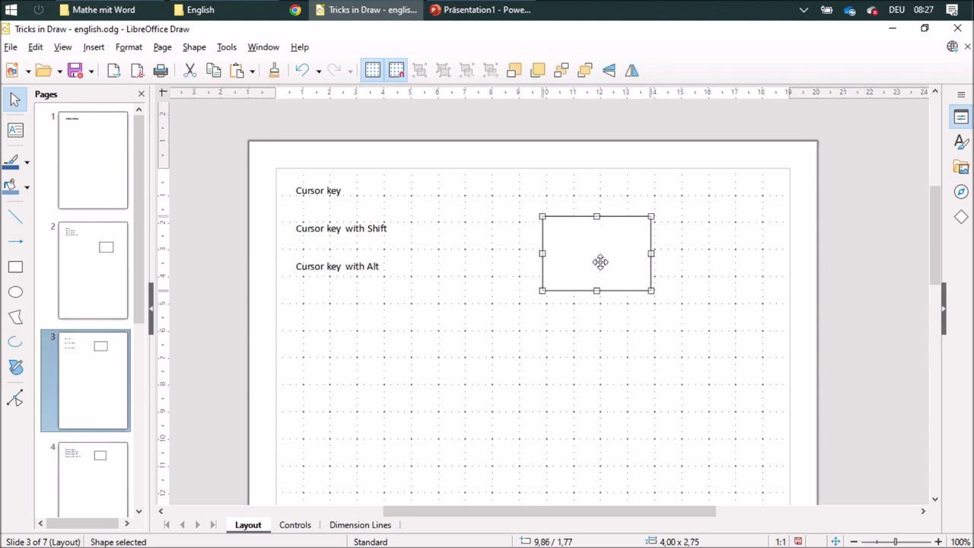
{"action": "key", "text": "Right"}
{"action": "key", "text": "Right"}
{"action": "key", "text": "Left"}
{"action": "key", "text": "Left"}
{"action": "key", "text": "Up"}
{"action": "key", "text": "Up"}
{"action": "key", "text": "alt+Down"}
{"action": "key", "text": "alt+Down"}
{"action": "key", "text": "alt+Down"}
{"action": "key", "text": "alt+Down"}
{"action": "key", "text": "alt+Down"}
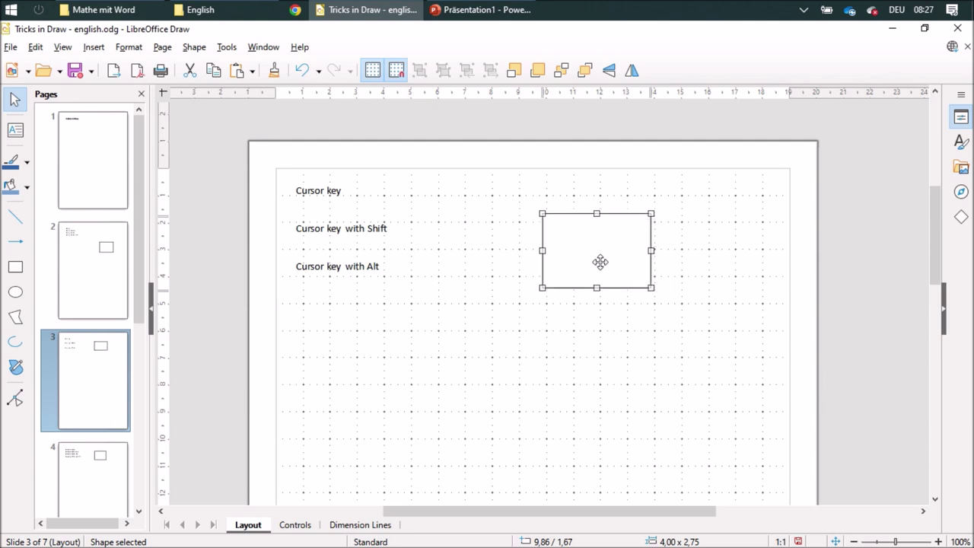
{"action": "key", "text": "alt+Left"}
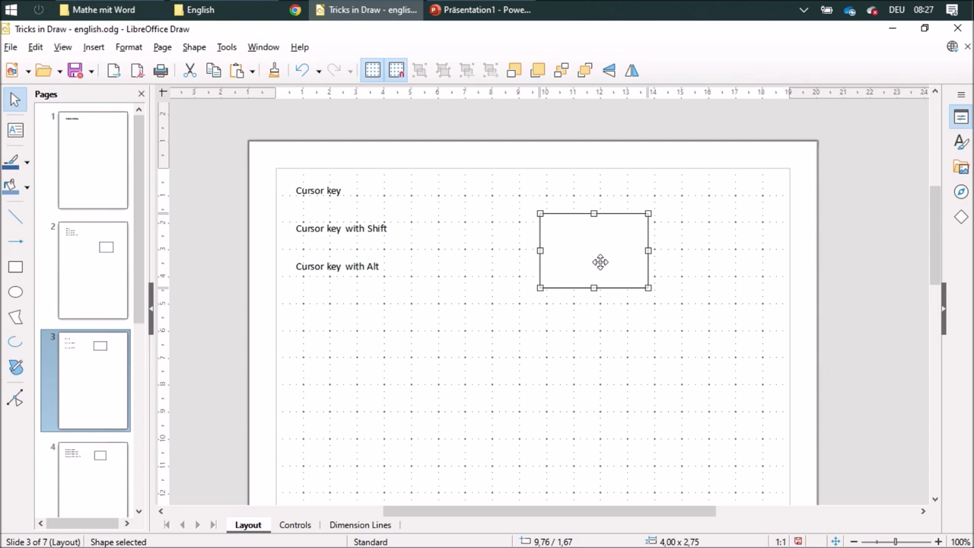
{"action": "key", "text": "Right"}
{"action": "key", "text": "Right"}
{"action": "key", "text": "Right"}
{"action": "key", "text": "Right"}
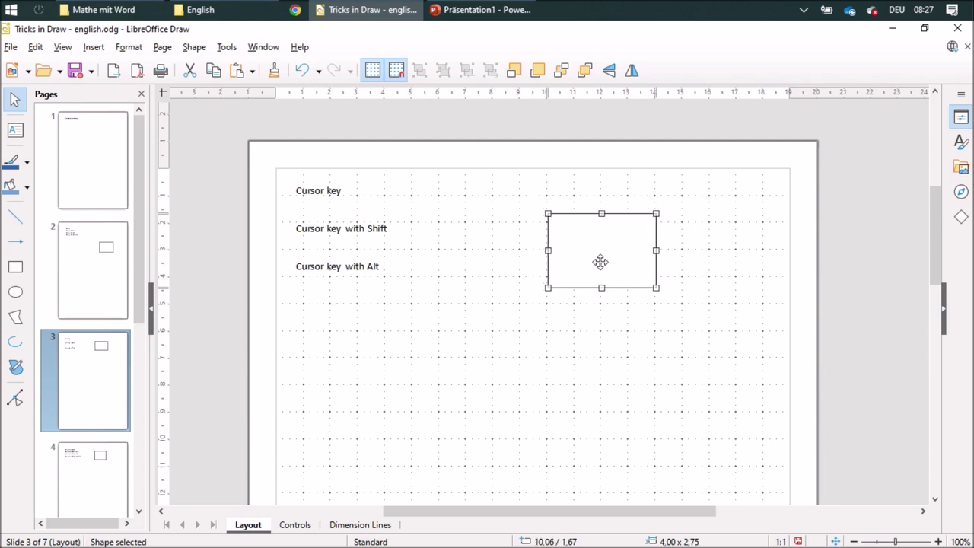
Step: Move the rectangle in large steps with Shift+arrow keys, ending lower down
{"action": "key", "text": "shift+Left"}
{"action": "key", "text": "shift+Left"}
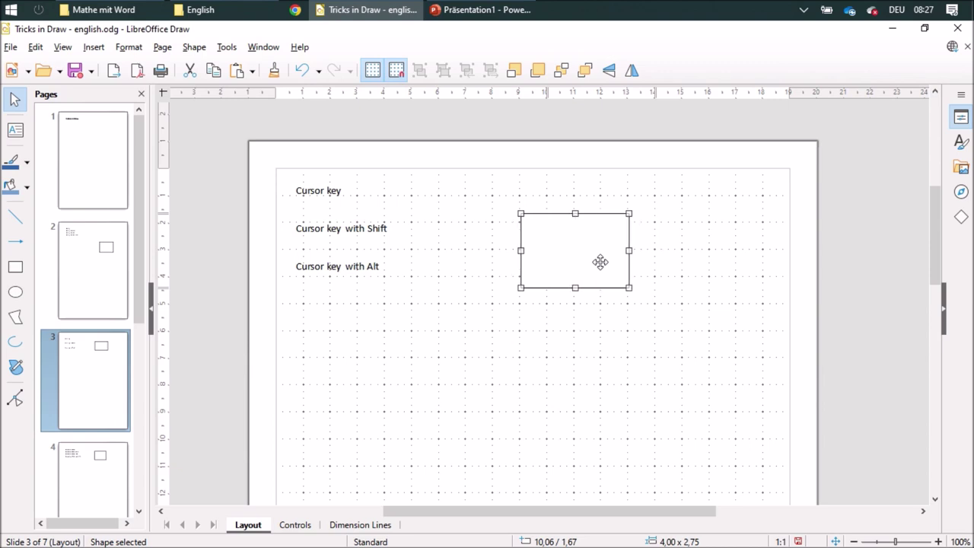
{"action": "key", "text": "shift+Right"}
{"action": "key", "text": "shift+Right"}
{"action": "key", "text": "shift+Right"}
{"action": "key", "text": "shift+Right"}
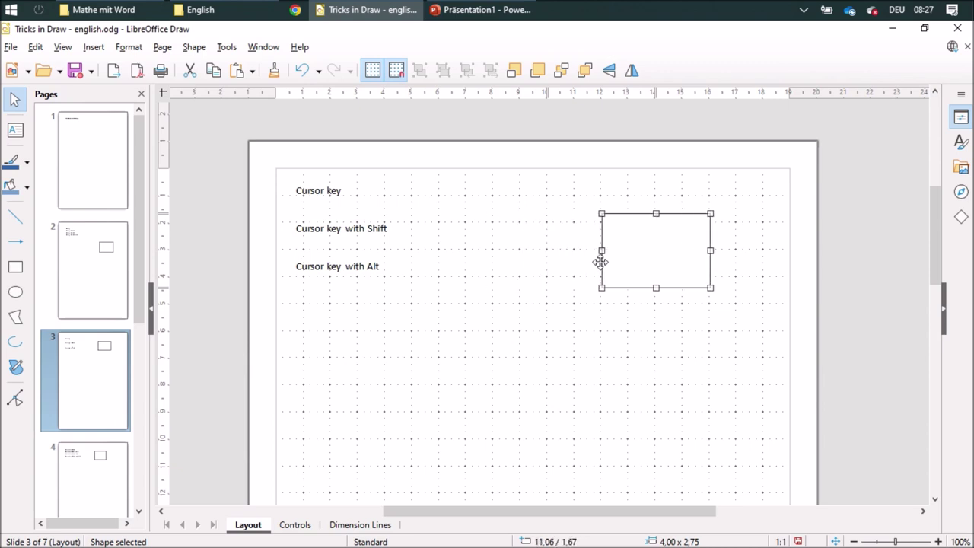
{"action": "key", "text": "shift+Left"}
{"action": "key", "text": "shift+Left"}
{"action": "key", "text": "shift+Left"}
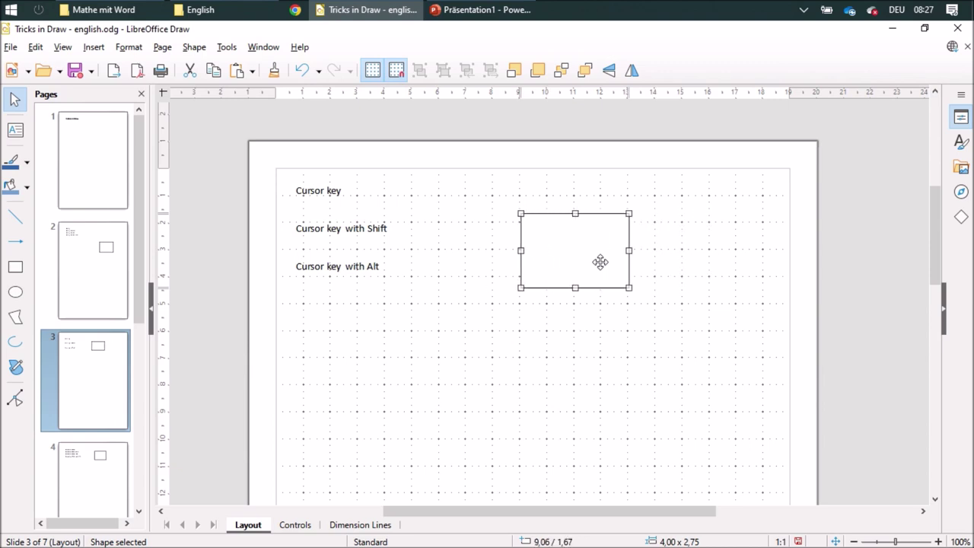
{"action": "key", "text": "shift+Down"}
{"action": "key", "text": "shift+Down"}
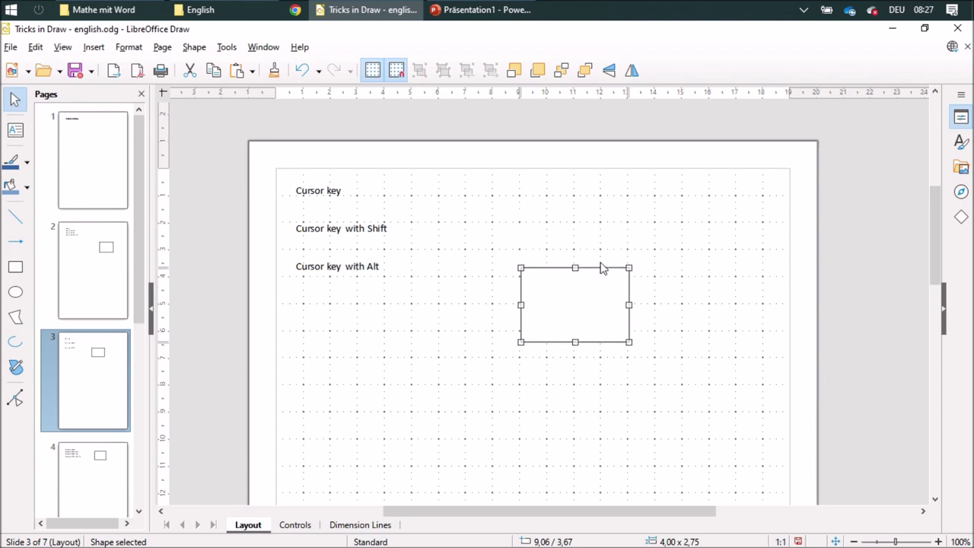
Step: Creep the rectangle right pixel by pixel with Alt+Right, then show slide 4
{"action": "key", "text": "alt+Right"}
{"action": "key", "text": "alt+Right"}
{"action": "key", "text": "alt+Right"}
{"action": "key", "text": "alt+Right"}
{"action": "key", "text": "alt+Right"}
{"action": "key", "text": "alt+Right"}
{"action": "key", "text": "alt+Right"}
{"action": "key", "text": "alt+Right"}
{"action": "key", "text": "alt+Right"}
{"action": "key", "text": "alt+Right"}
{"action": "key", "text": "alt+Right"}
{"action": "key", "text": "alt+Right"}
{"action": "key", "text": "alt+Right"}
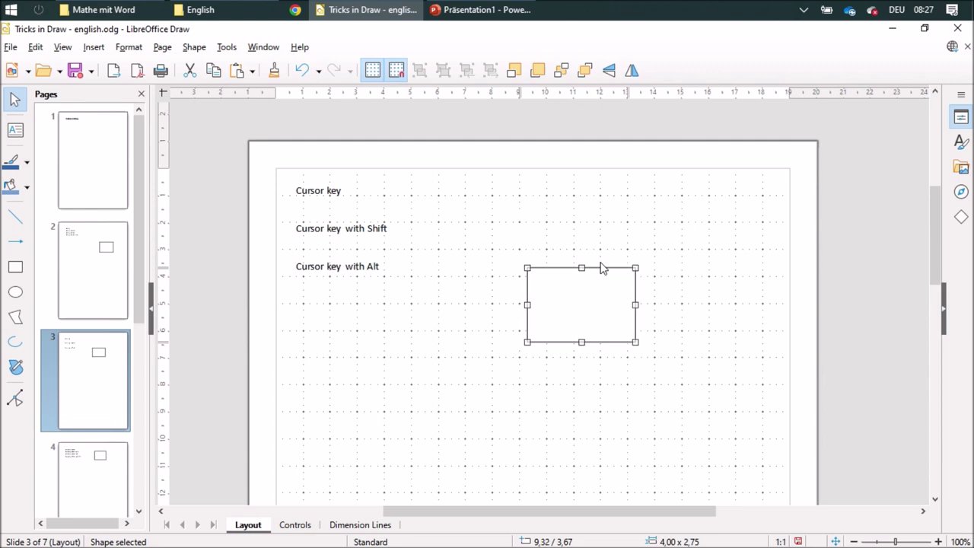
{"action": "key", "text": "alt+Right"}
{"action": "key", "text": "alt+Right"}
{"action": "key", "text": "alt+Right"}
{"action": "key", "text": "alt+Right"}
{"action": "key", "text": "alt+Right"}
{"action": "key", "text": "alt+Right"}
{"action": "key", "text": "alt+Right"}
{"action": "key", "text": "alt+Right"}
{"action": "key", "text": "alt+Right"}
{"action": "key", "text": "alt+Right"}
{"action": "key", "text": "alt+Right"}
{"action": "key", "text": "alt+Right"}
{"action": "key", "text": "alt+Right"}
{"action": "key", "text": "alt+Right"}
{"action": "key", "text": "alt+Right"}
{"action": "key", "text": "alt+Right"}
{"action": "key", "text": "alt+Right"}
{"action": "key", "text": "alt+Right"}
{"action": "key", "text": "alt+Right"}
{"action": "key", "text": "alt+Right"}
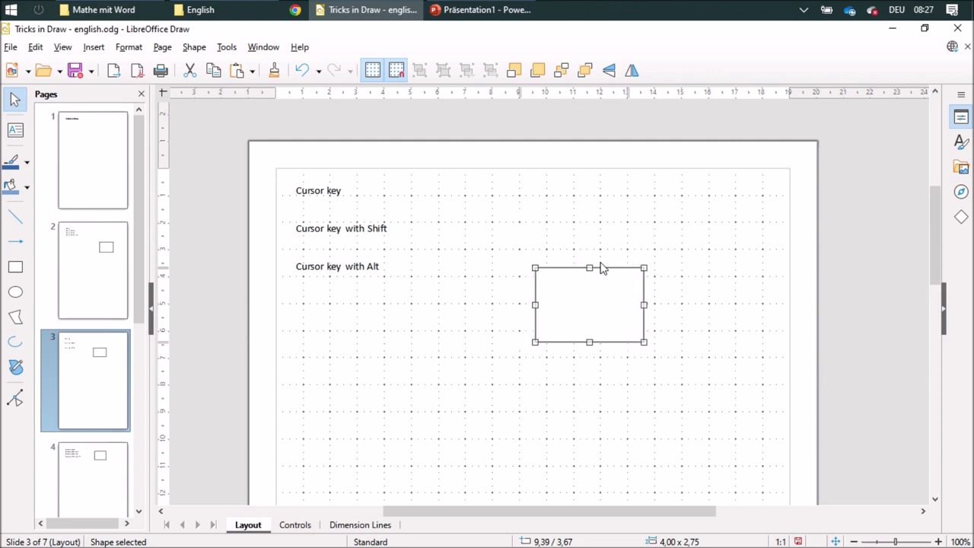
{"action": "key", "text": "alt+Right"}
{"action": "key", "text": "alt+Right"}
{"action": "key", "text": "alt+Right"}
{"action": "key", "text": "alt+Right"}
{"action": "key", "text": "alt+Right"}
{"action": "key", "text": "alt+Right"}
{"action": "key", "text": "alt+Right"}
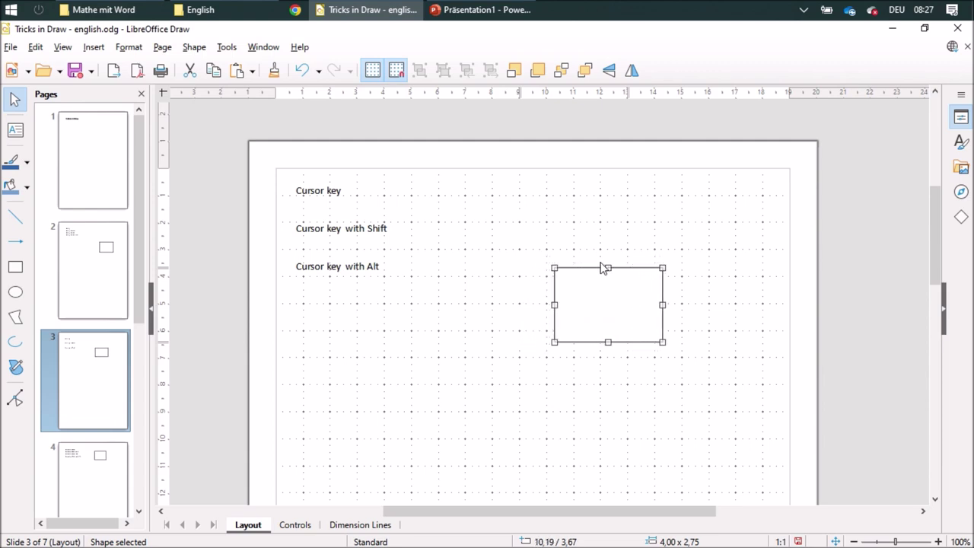
{"action": "key", "text": "alt+Right"}
{"action": "key", "text": "alt+Right"}
{"action": "key", "text": "alt+Right"}
{"action": "key", "text": "alt+Right"}
{"action": "key", "text": "alt+Right"}
{"action": "key", "text": "alt+Right"}
{"action": "key", "text": "alt+Right"}
{"action": "key", "text": "alt+Right"}
{"action": "key", "text": "alt+Right"}
{"action": "key", "text": "alt+Right"}
{"action": "key", "text": "alt+Right"}
{"action": "key", "text": "alt+Right"}
{"action": "key", "text": "alt+Right"}
{"action": "key", "text": "alt+Right"}
{"action": "key", "text": "alt+Right"}
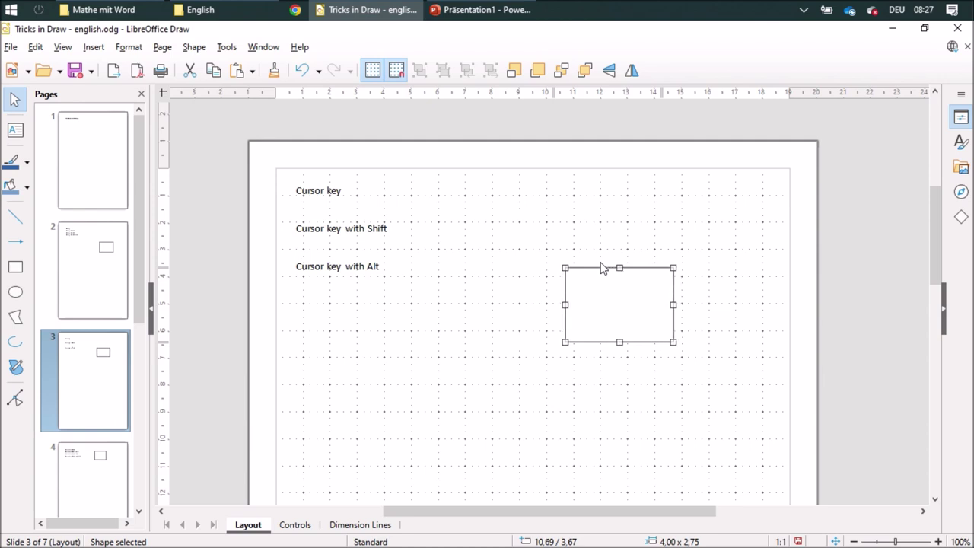
{"action": "key", "text": "alt+Right"}
{"action": "key", "text": "alt+Right"}
{"action": "key", "text": "alt+Right"}
{"action": "key", "text": "alt+Right"}
{"action": "key", "text": "alt+Right"}
{"action": "key", "text": "alt+Right"}
{"action": "key", "text": "alt+Right"}
{"action": "key", "text": "alt+Right"}
{"action": "key", "text": "alt+Right"}
{"action": "key", "text": "alt+Right"}
{"action": "key", "text": "alt+Right"}
{"action": "key", "text": "alt+Right"}
{"action": "key", "text": "alt+Right"}
{"action": "key", "text": "alt+Right"}
{"action": "key", "text": "alt+Right"}
{"action": "key", "text": "alt+Right"}
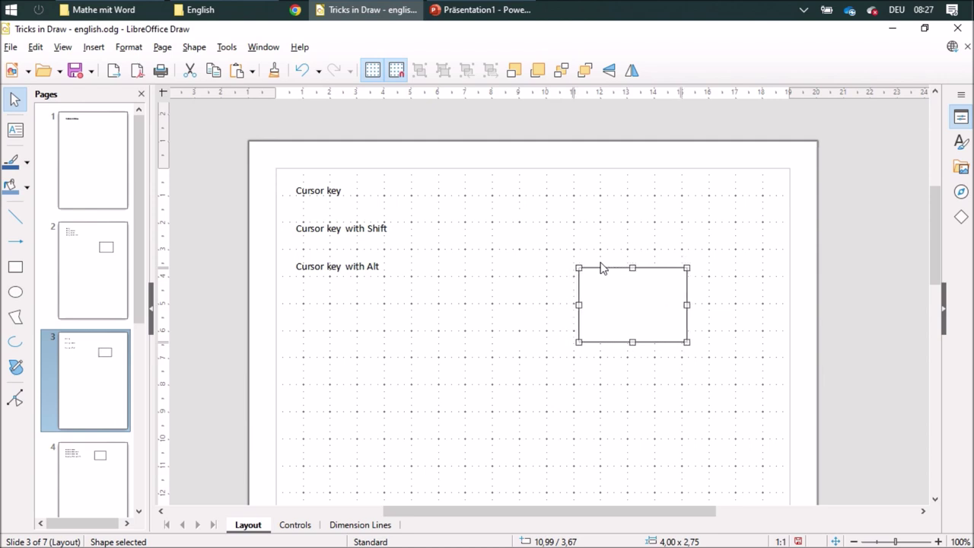
{"action": "key", "text": "alt+Right"}
{"action": "key", "text": "alt+Right"}
{"action": "key", "text": "alt+Right"}
{"action": "key", "text": "alt+Right"}
{"action": "key", "text": "alt+Right"}
{"action": "key", "text": "alt+Right"}
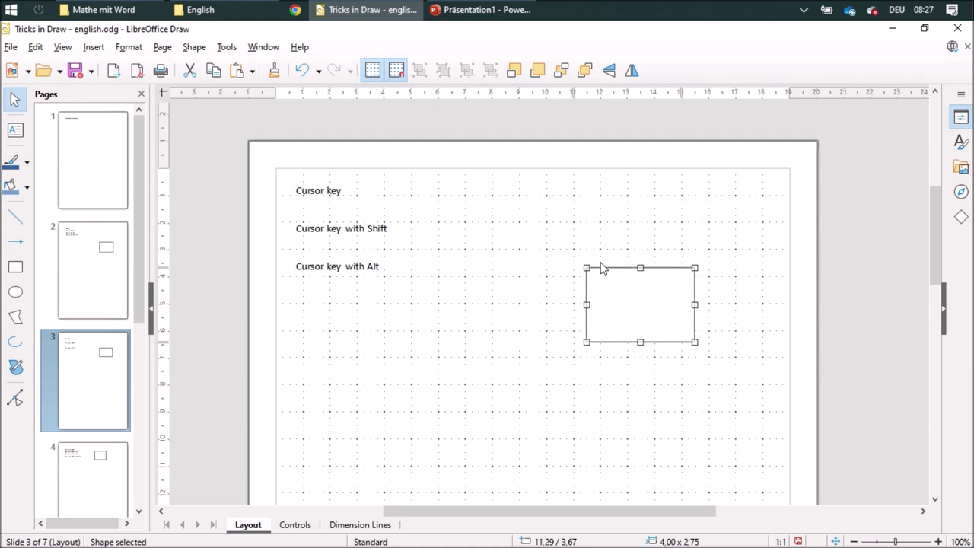
{"action": "key", "text": "alt+Left"}
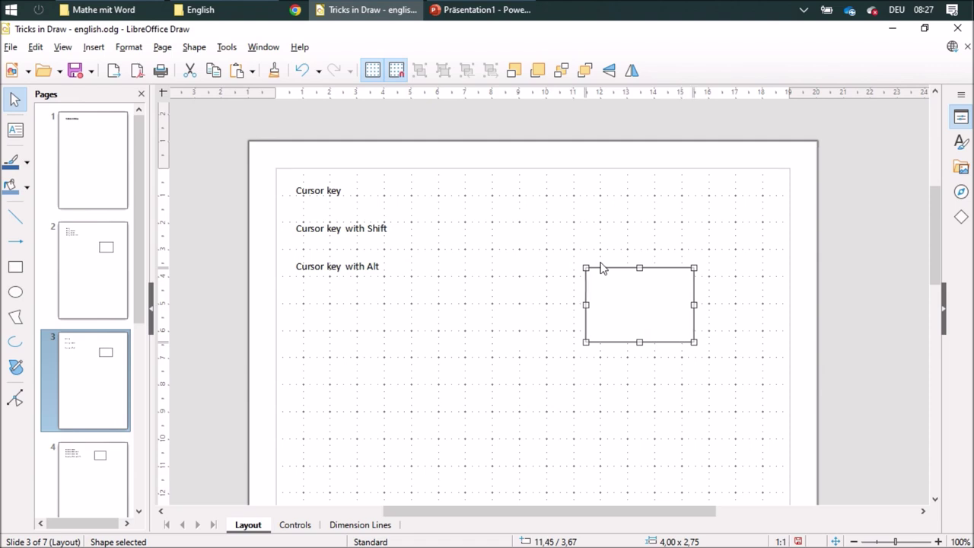
{"action": "key", "text": "Page_Down"}
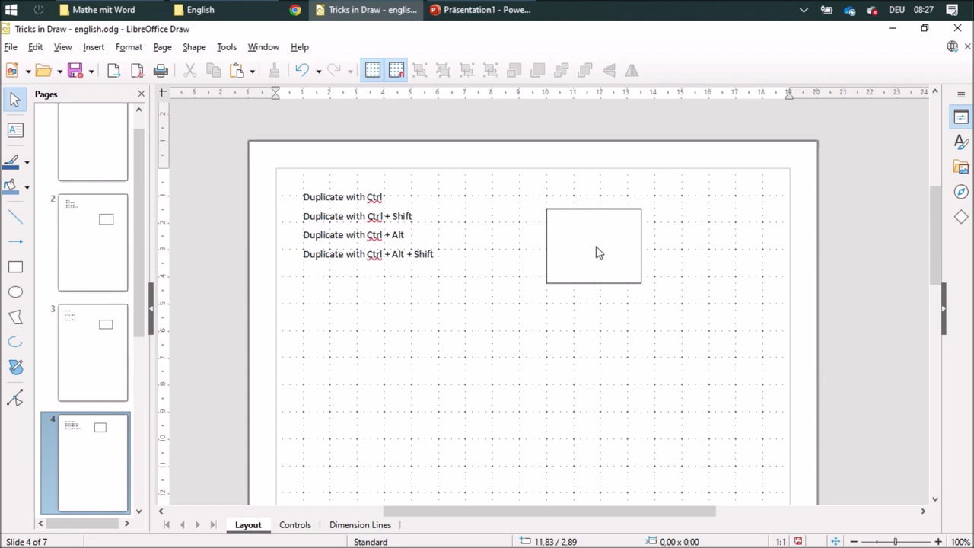
Step: Ctrl-drag a duplicate of the left rectangle down-left to 4,50 / 7,00
{"action": "left_click_drag", "start_coordinate": [611, 246], "coordinate": [727, 247]}
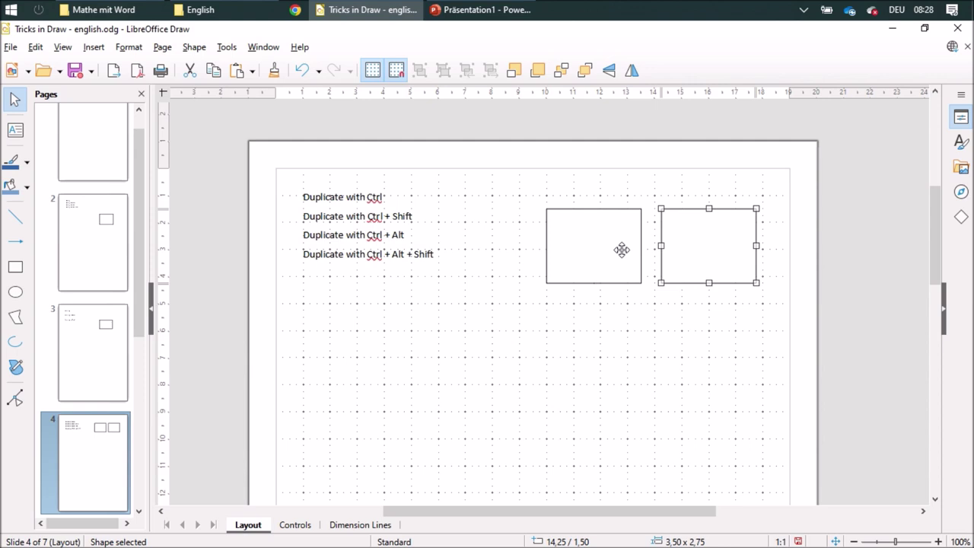
{"action": "left_click", "coordinate": [621, 249]}
{"action": "left_click_drag", "start_coordinate": [589, 288], "coordinate": [591, 252]}
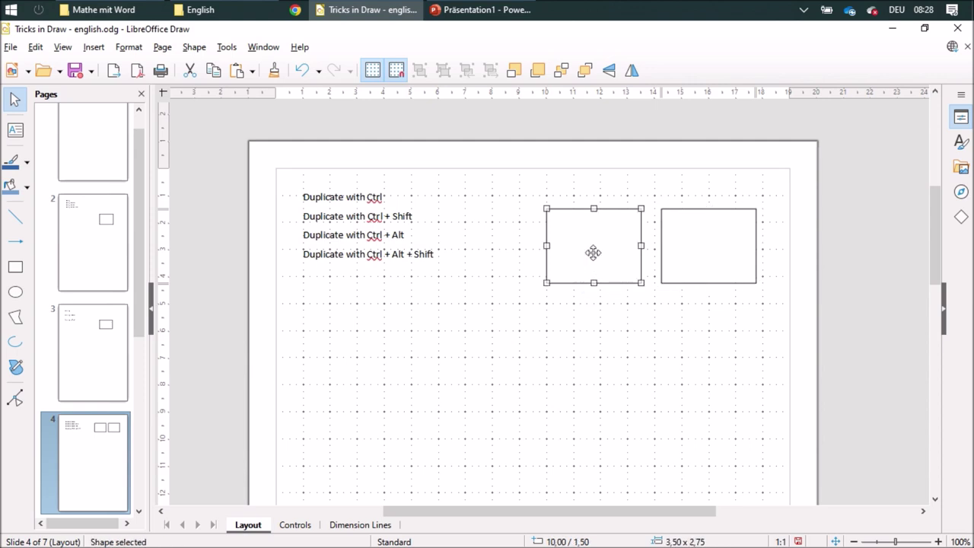
{"action": "left_click", "coordinate": [591, 238]}
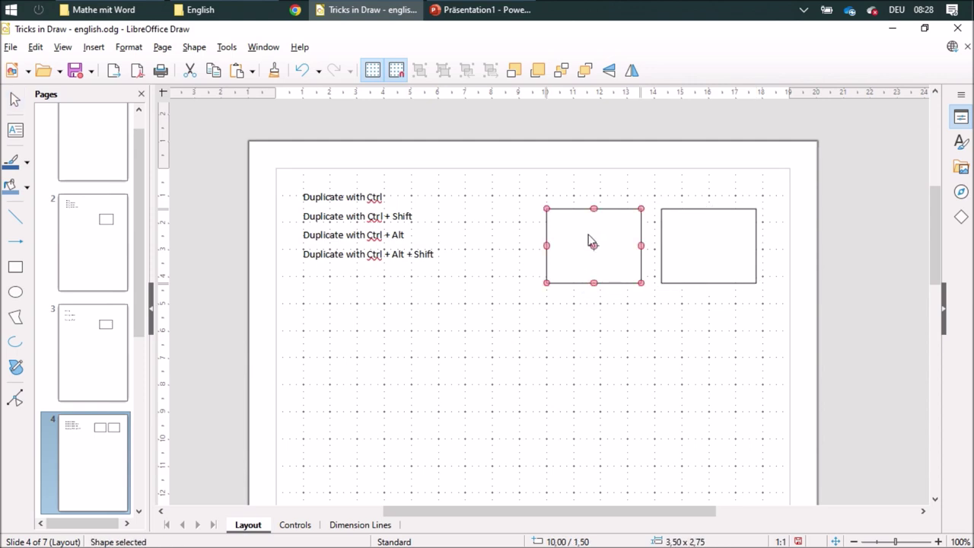
{"action": "left_click_drag", "start_coordinate": [578, 228], "coordinate": [432, 357]}
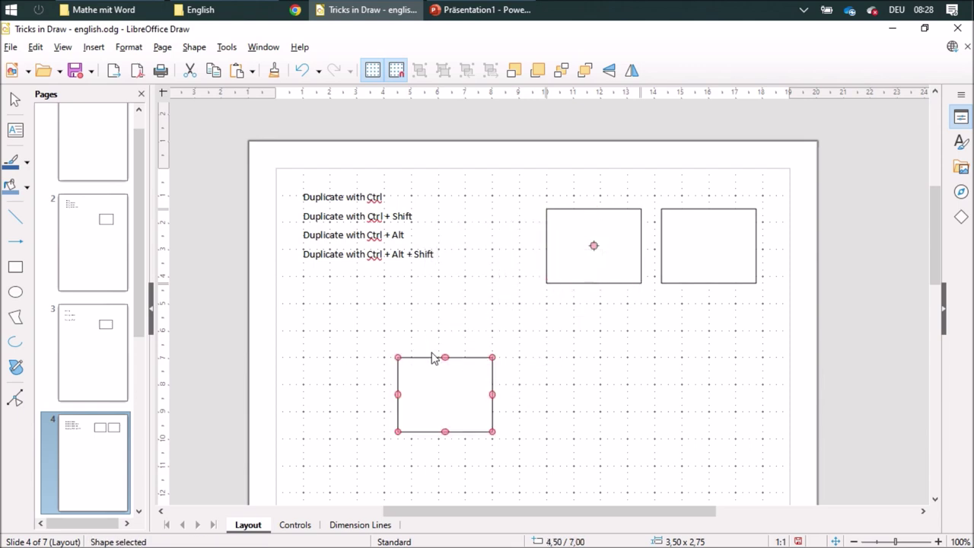
{"action": "left_click", "coordinate": [600, 262]}
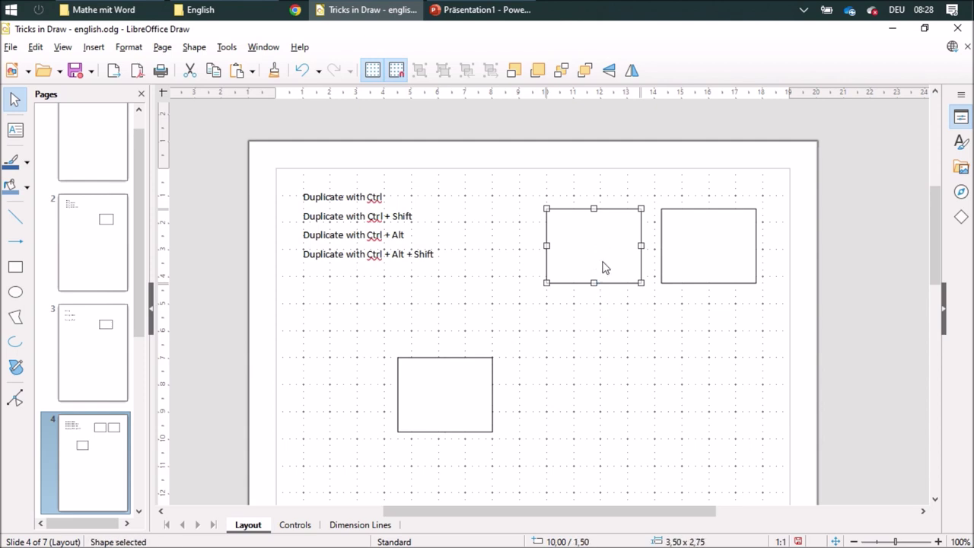
Step: Ctrl-drag copies of the upper-left rectangle to the lower right and directly below it
{"action": "left_click_drag", "start_coordinate": [607, 262], "coordinate": [725, 386]}
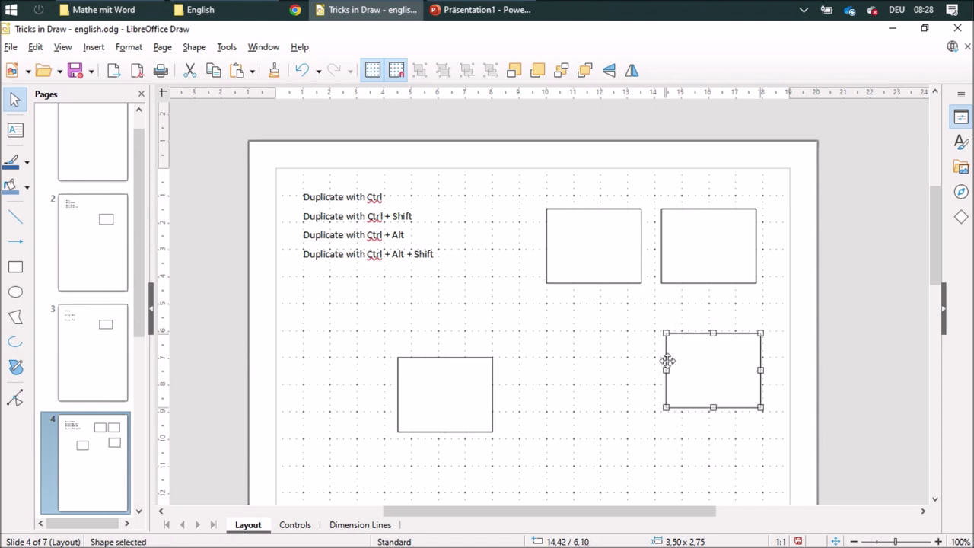
{"action": "left_click", "coordinate": [584, 257]}
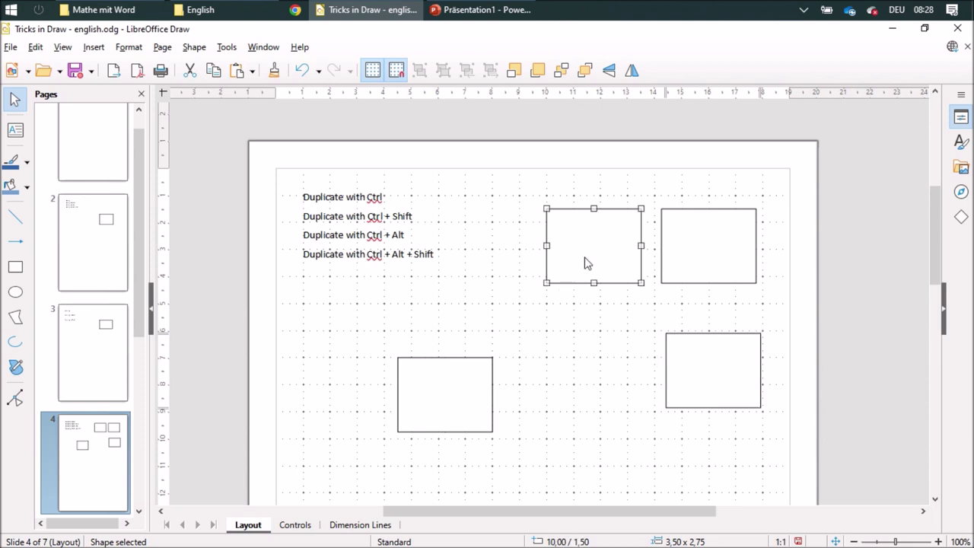
{"action": "left_click_drag", "start_coordinate": [584, 256], "coordinate": [592, 378]}
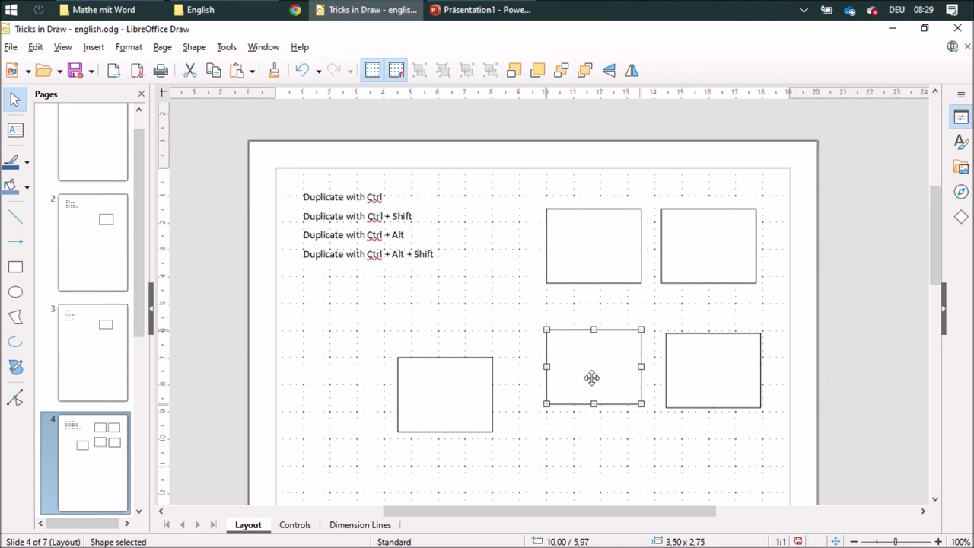
Step: On slide 5, discard a trial ellipse and draw a perfect circle right of centre
{"action": "key", "text": "Page_Down"}
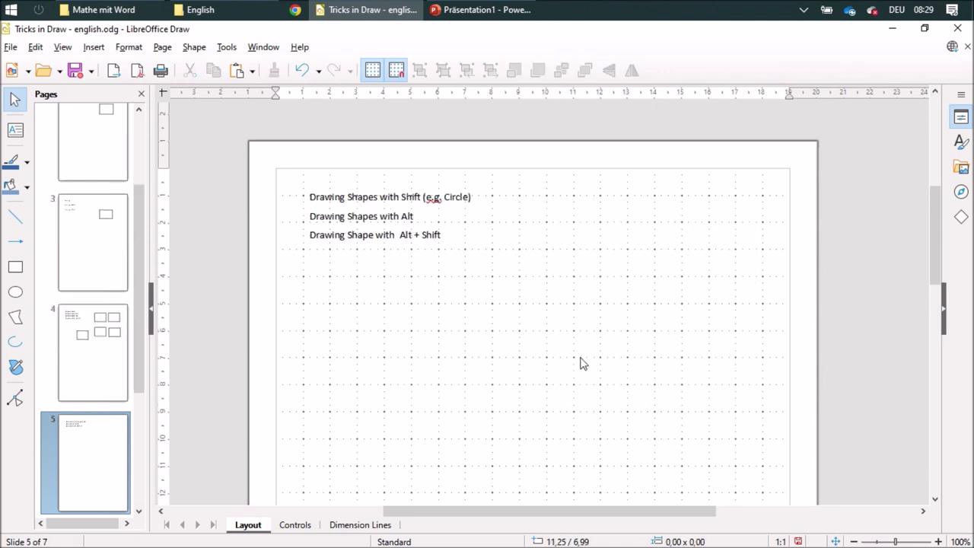
{"action": "left_click", "coordinate": [16, 293]}
{"action": "left_click_drag", "start_coordinate": [505, 276], "coordinate": [606, 357]}
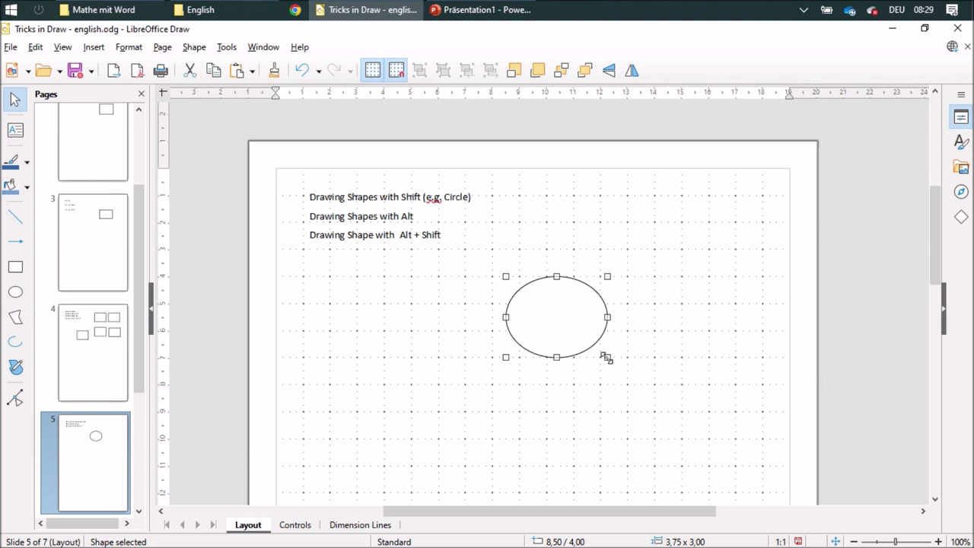
{"action": "key", "text": "Delete"}
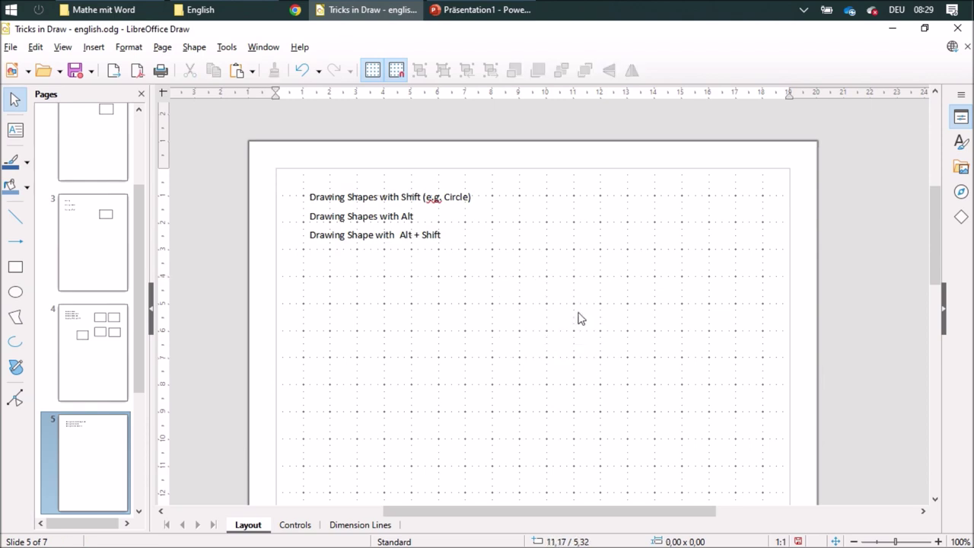
{"action": "left_click", "coordinate": [15, 291]}
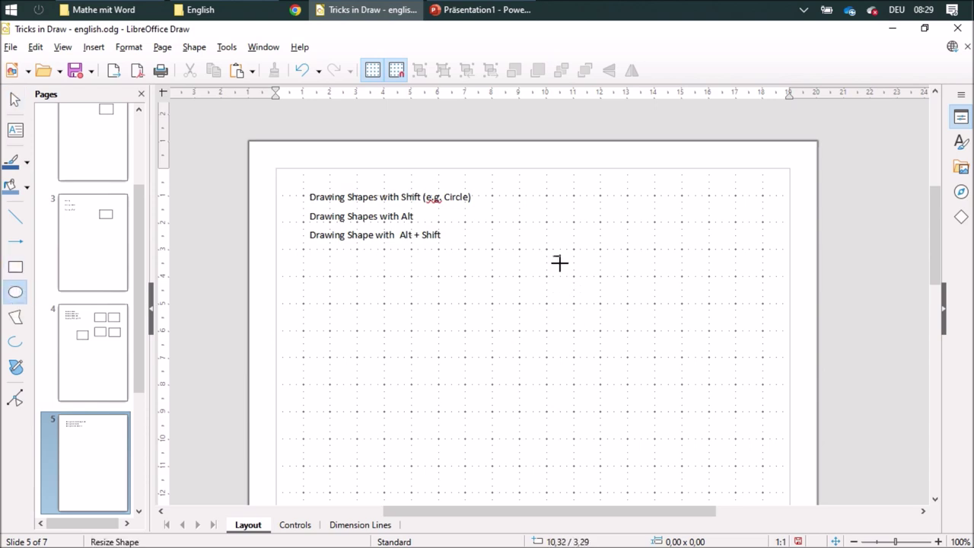
{"action": "left_click_drag", "start_coordinate": [559, 262], "coordinate": [624, 327]}
Step: Draw a rectangle and a square, placing the square at the rectangle's lower-left corner
{"action": "left_click", "coordinate": [15, 266]}
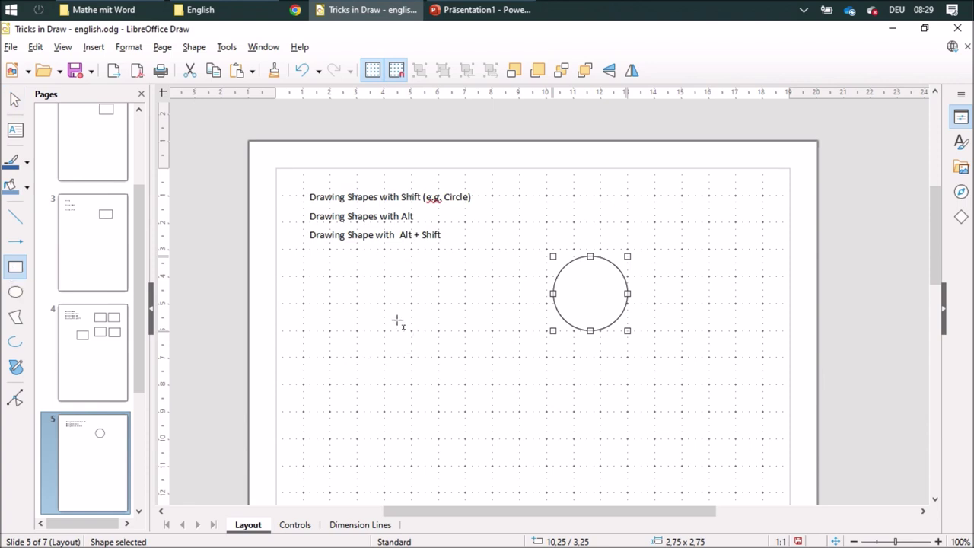
{"action": "left_click_drag", "start_coordinate": [397, 321], "coordinate": [485, 377]}
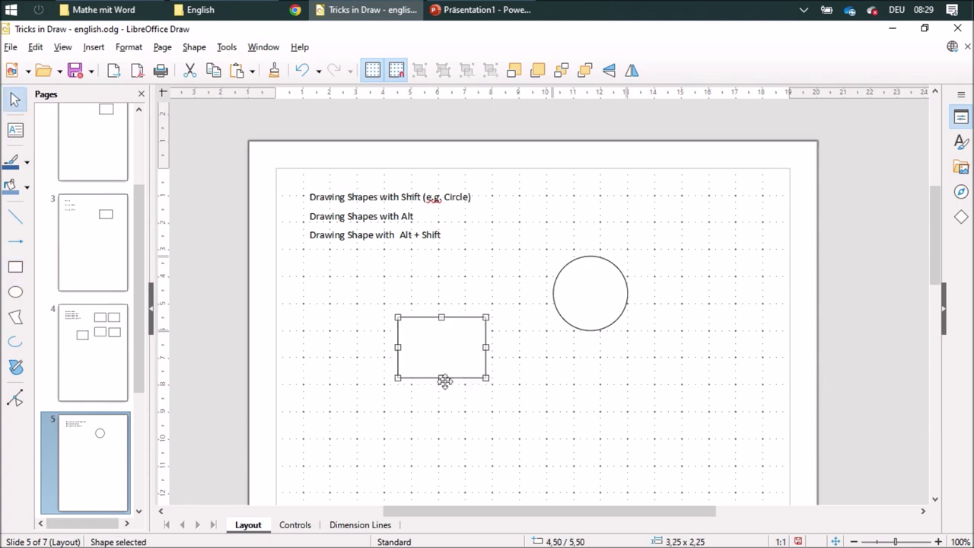
{"action": "left_click", "coordinate": [17, 268]}
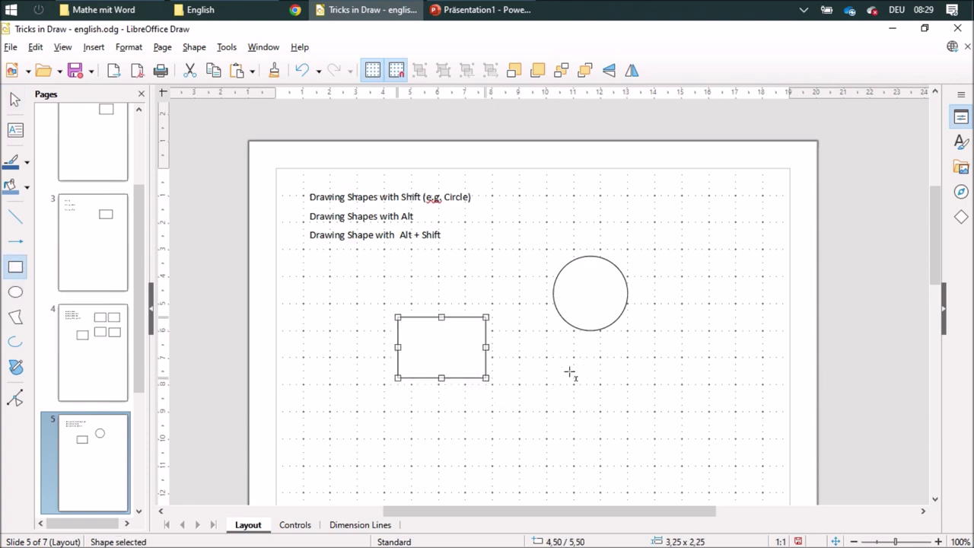
{"action": "left_click_drag", "start_coordinate": [565, 371], "coordinate": [647, 441]}
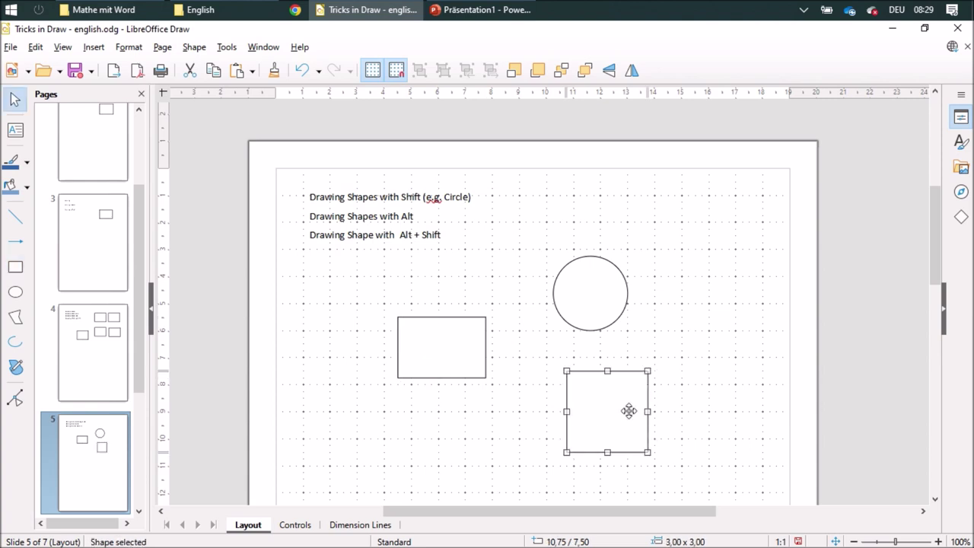
{"action": "left_click_drag", "start_coordinate": [629, 410], "coordinate": [379, 418]}
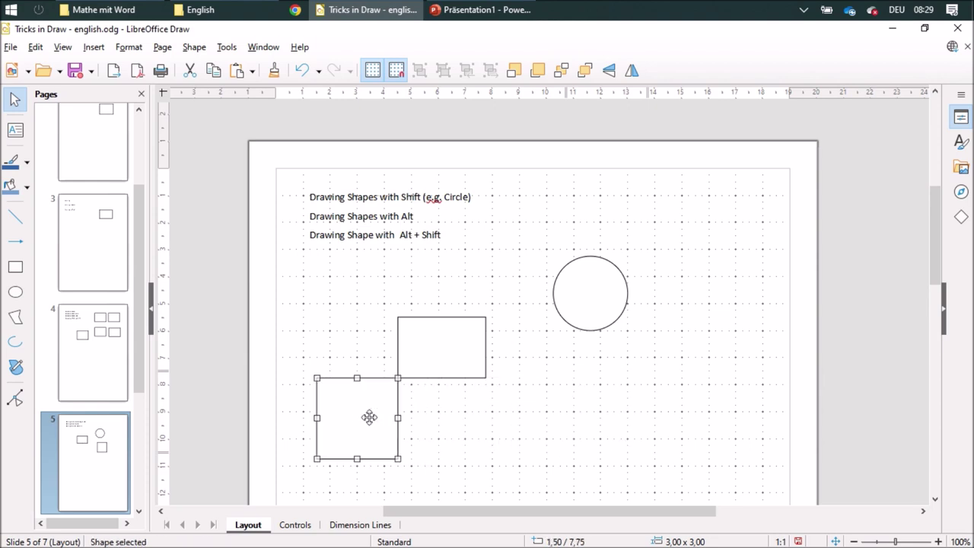
Step: Draw a larger circle below the first circle, then move on to slide 6
{"action": "left_click", "coordinate": [16, 291]}
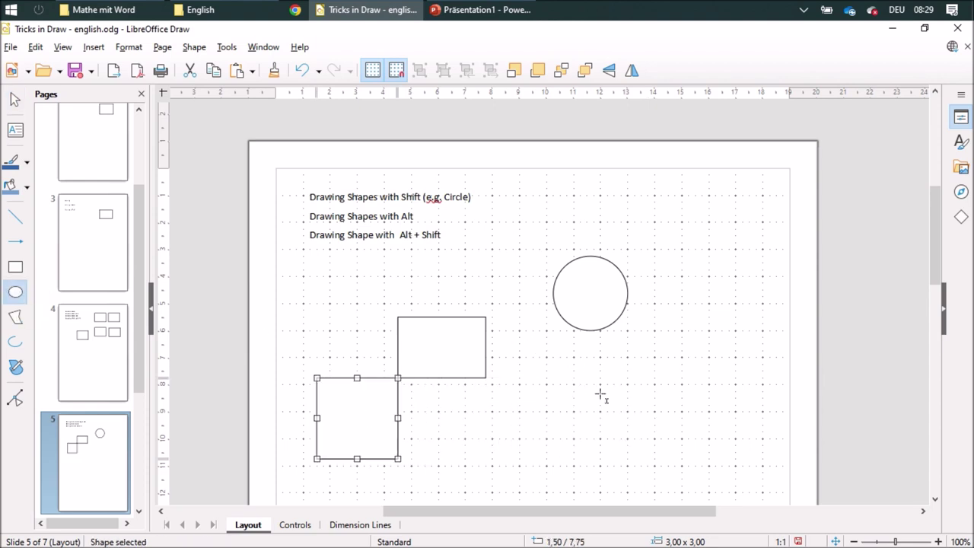
{"action": "left_click_drag", "start_coordinate": [653, 410], "coordinate": [654, 348]}
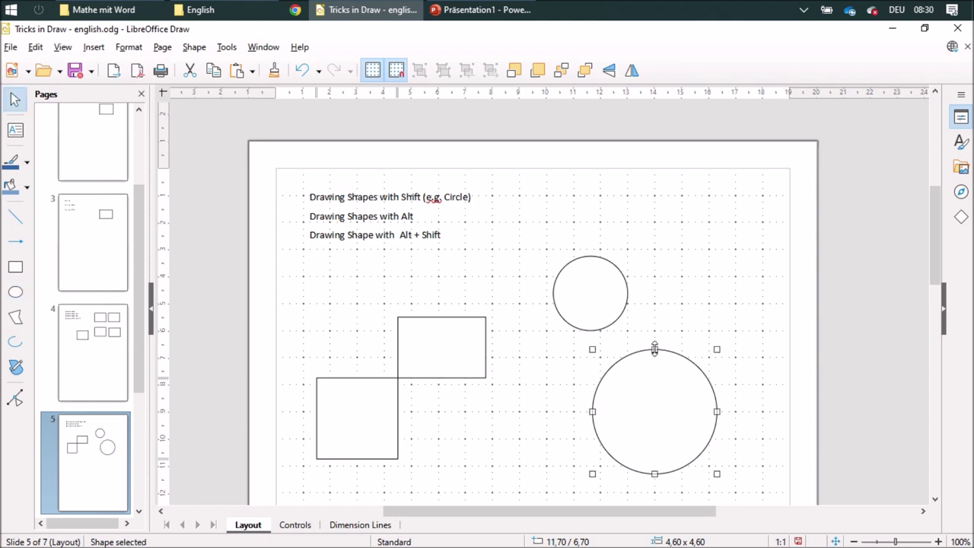
{"action": "key", "text": "Page_Down"}
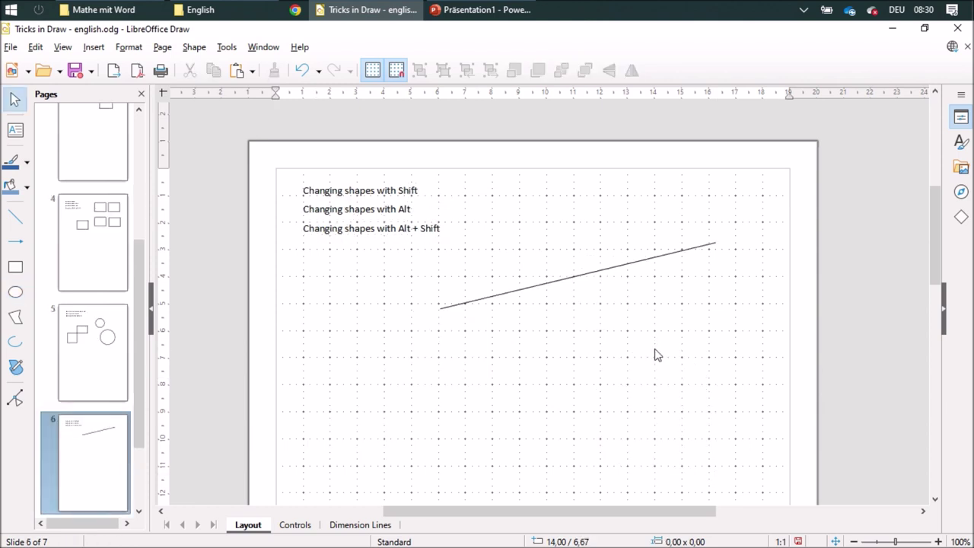
Step: Lengthen slide 6's diagonal line by dragging its left endpoint further down-left
{"action": "left_click", "coordinate": [546, 285]}
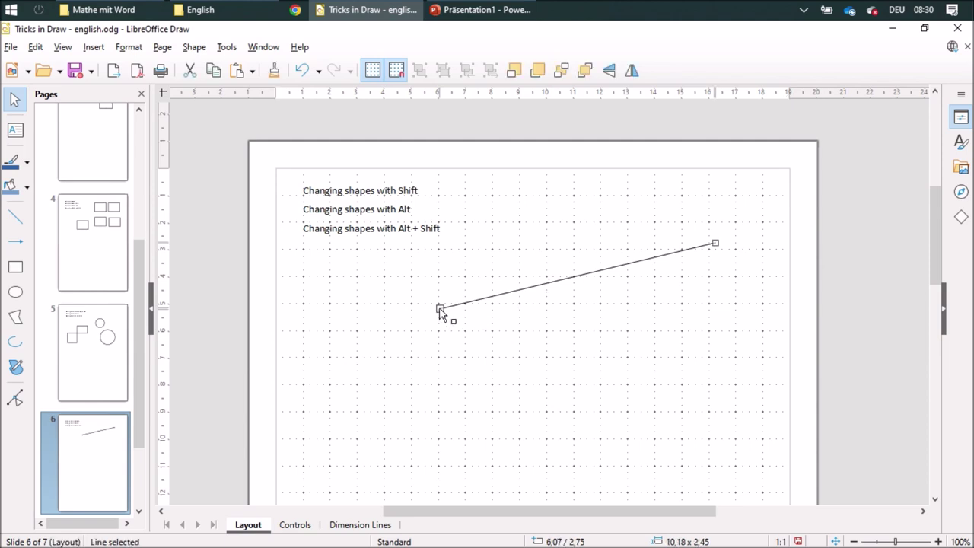
{"action": "left_click_drag", "start_coordinate": [441, 311], "coordinate": [384, 335]}
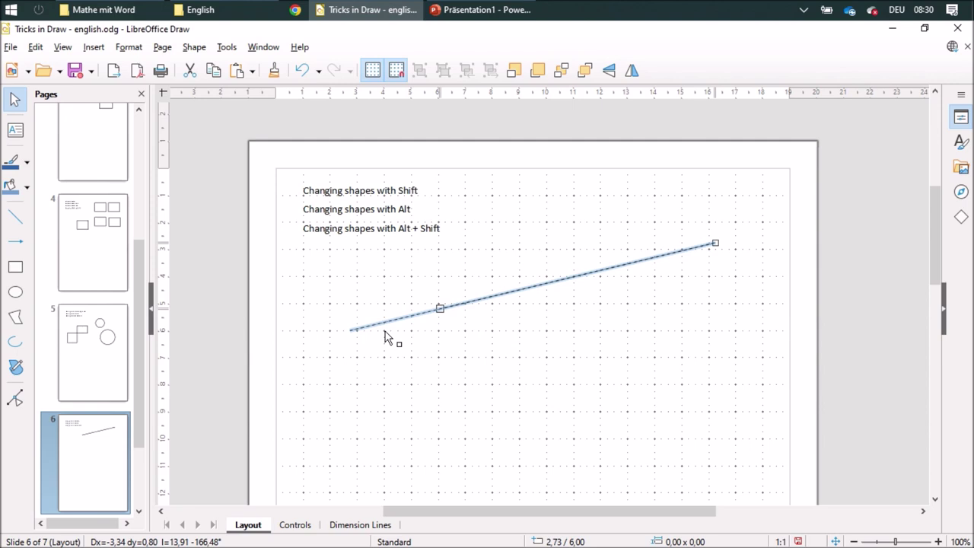
{"action": "mouse_move", "coordinate": [370, 337]}
{"action": "left_mouse_down"}
{"action": "mouse_move", "coordinate": [446, 336]}
{"action": "mouse_move", "coordinate": [449, 310]}
{"action": "mouse_move", "coordinate": [476, 342]}
{"action": "mouse_move", "coordinate": [468, 352]}
{"action": "mouse_move", "coordinate": [478, 363]}
{"action": "mouse_move", "coordinate": [490, 355]}
{"action": "mouse_move", "coordinate": [485, 367]}
{"action": "mouse_move", "coordinate": [499, 359]}
{"action": "mouse_move", "coordinate": [506, 375]}
{"action": "mouse_move", "coordinate": [494, 377]}
{"action": "mouse_move", "coordinate": [500, 365]}
{"action": "mouse_move", "coordinate": [510, 384]}
{"action": "mouse_move", "coordinate": [492, 356]}
{"action": "mouse_move", "coordinate": [494, 323]}
{"action": "mouse_move", "coordinate": [481, 349]}
{"action": "mouse_move", "coordinate": [441, 313]}
{"action": "mouse_move", "coordinate": [356, 333]}
{"action": "mouse_move", "coordinate": [367, 324]}
{"action": "left_mouse_up"}
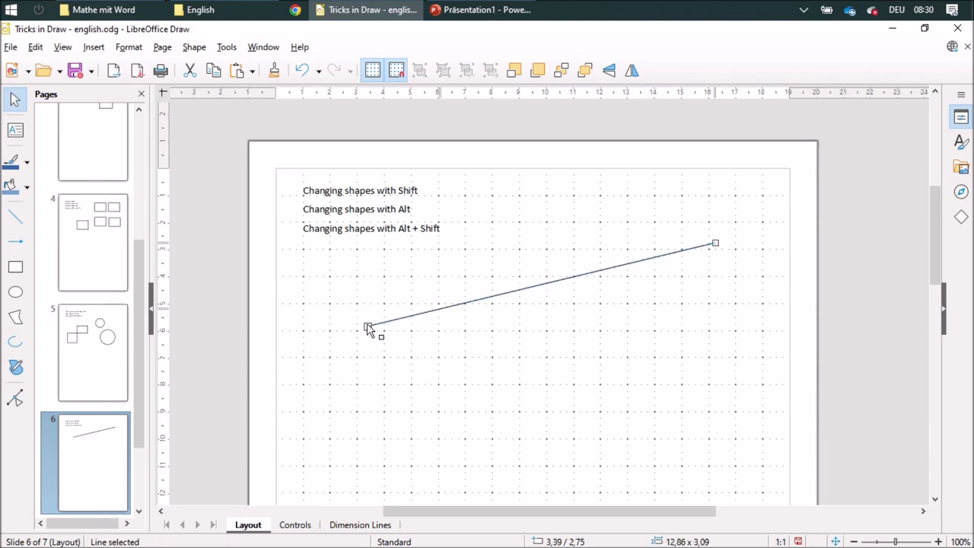
{"action": "key", "text": "Page_Down"}
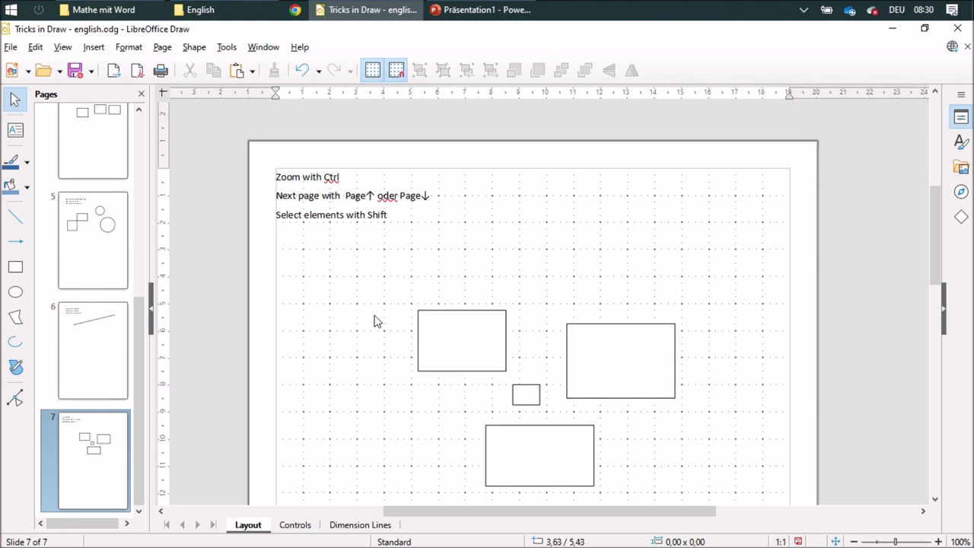
{"action": "scroll", "coordinate": [374, 321], "scroll_direction": "up", "scroll_amount": 4, "text": "ctrl"}
{"action": "scroll", "coordinate": [373, 321], "scroll_direction": "down", "scroll_amount": 3, "text": "ctrl"}
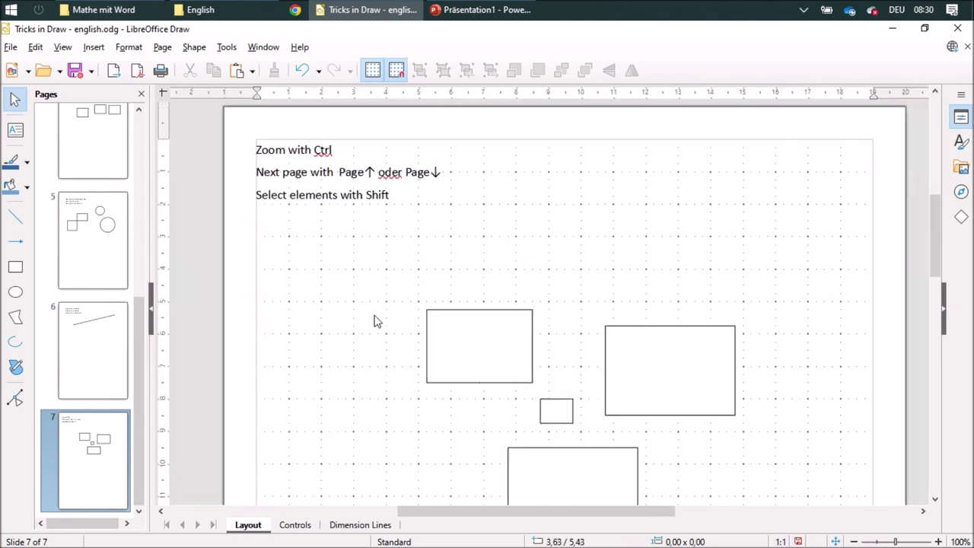
{"action": "scroll", "coordinate": [373, 321], "scroll_direction": "down", "scroll_amount": 2, "text": "ctrl"}
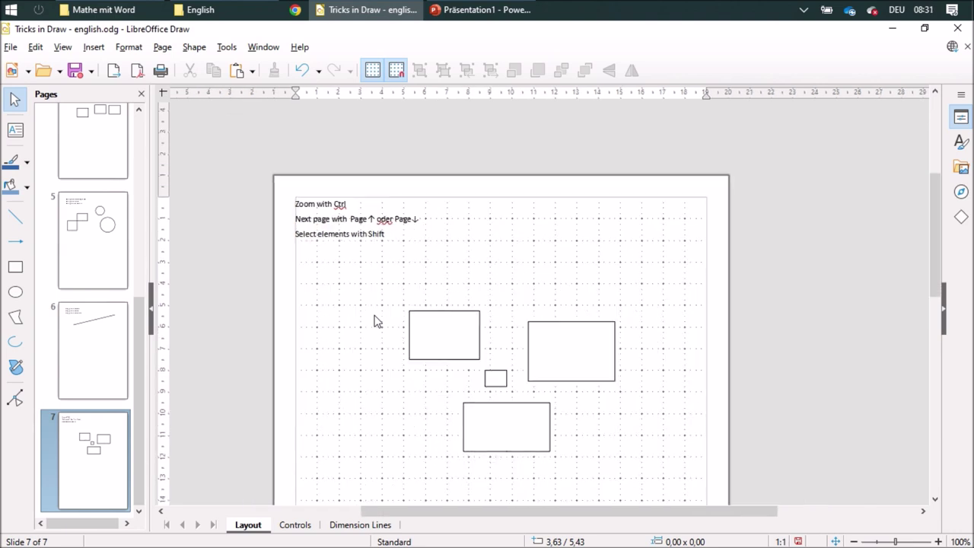
{"action": "scroll", "coordinate": [374, 321], "scroll_direction": "up", "scroll_amount": 3, "text": "ctrl"}
{"action": "scroll", "coordinate": [374, 321], "scroll_direction": "down", "scroll_amount": 1, "text": "ctrl"}
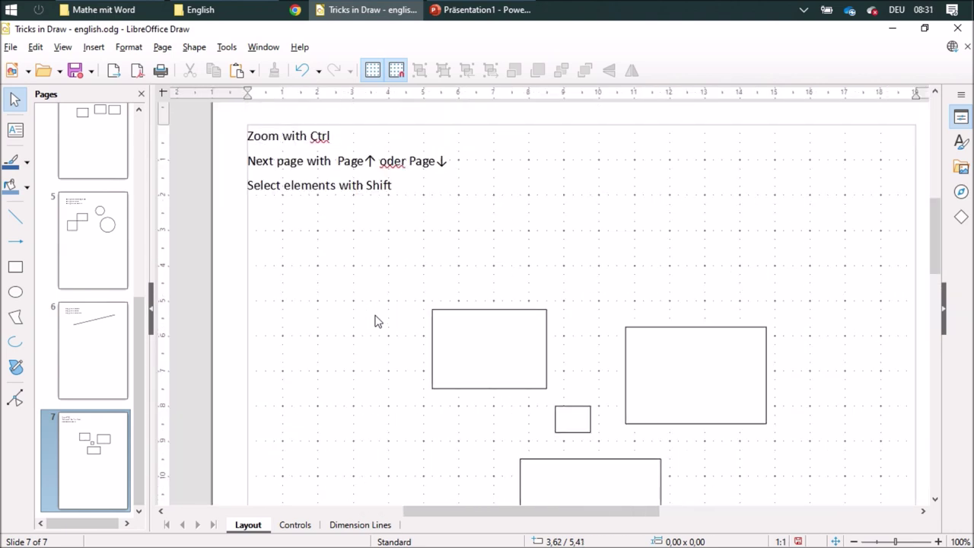
{"action": "scroll", "coordinate": [373, 321], "scroll_direction": "down", "scroll_amount": 1, "text": "ctrl"}
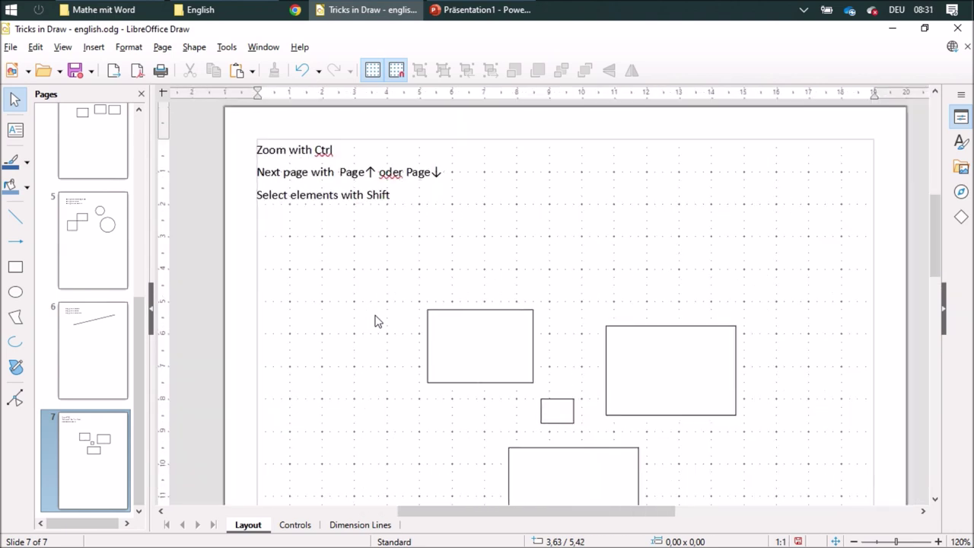
{"action": "scroll", "coordinate": [408, 347], "scroll_direction": "down", "scroll_amount": 1}
{"action": "scroll", "coordinate": [409, 348], "scroll_direction": "up", "scroll_amount": 1}
{"action": "left_click", "coordinate": [341, 171]}
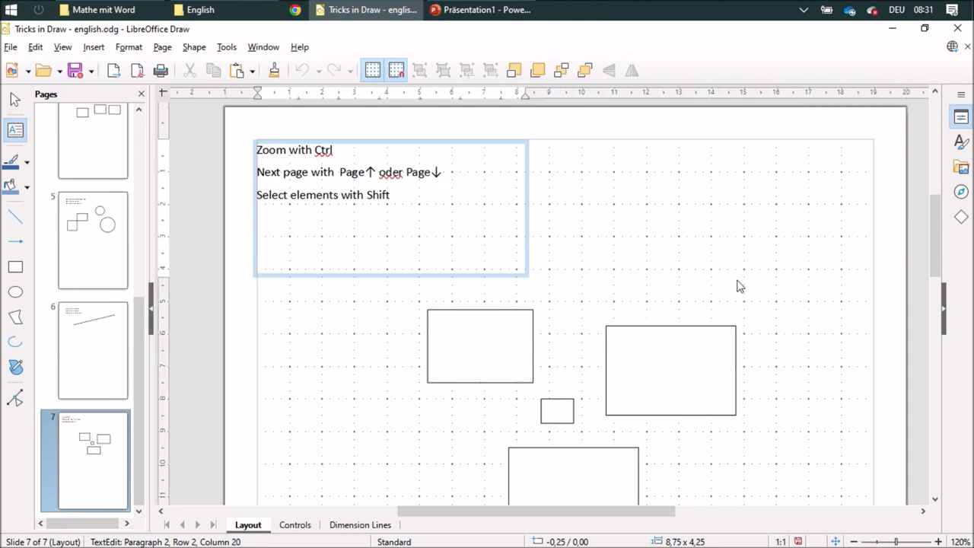
{"action": "key", "text": "Page_Up"}
{"action": "key", "text": "Page_Up"}
{"action": "key", "text": "Page_Up"}
{"action": "key", "text": "Page_Up"}
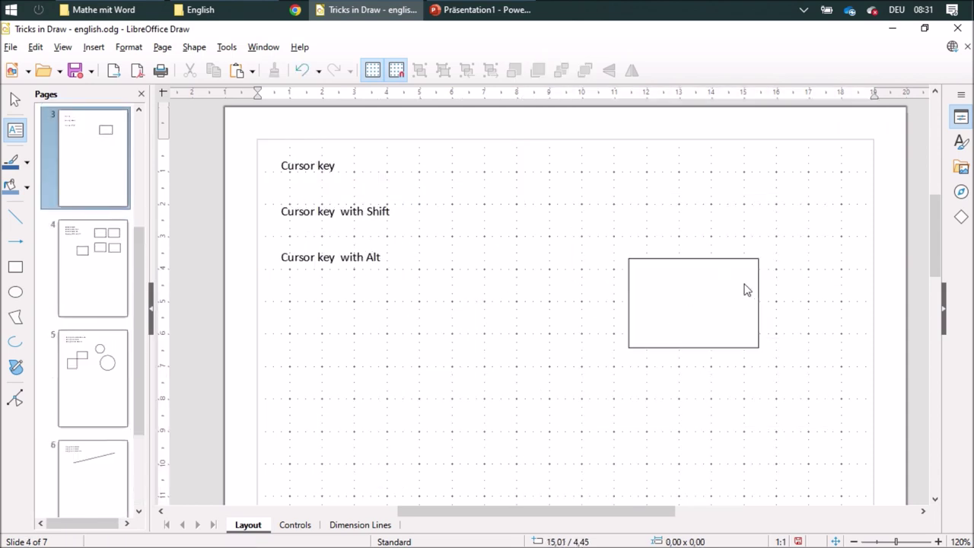
{"action": "key", "text": "Page_Down"}
{"action": "key", "text": "Page_Down"}
{"action": "key", "text": "Page_Down"}
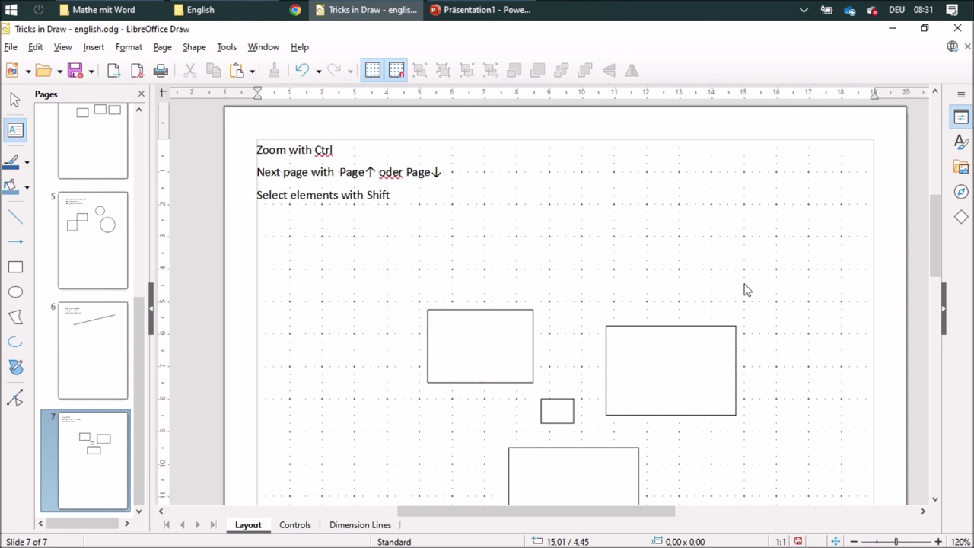
{"action": "scroll", "coordinate": [753, 295], "scroll_direction": "down", "scroll_amount": 1}
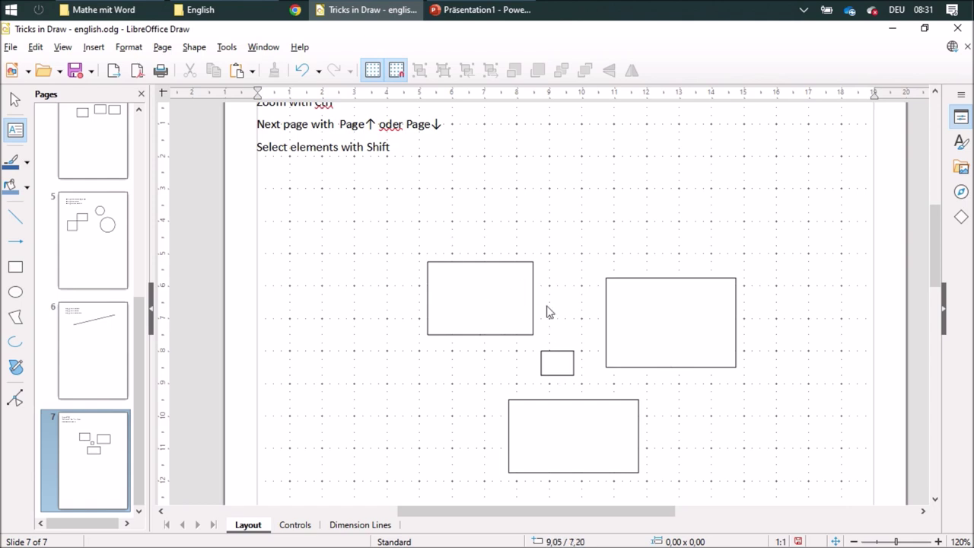
Step: Marquee-select groups of rectangles on slide 7, then clear the selection
{"action": "left_click", "coordinate": [15, 99]}
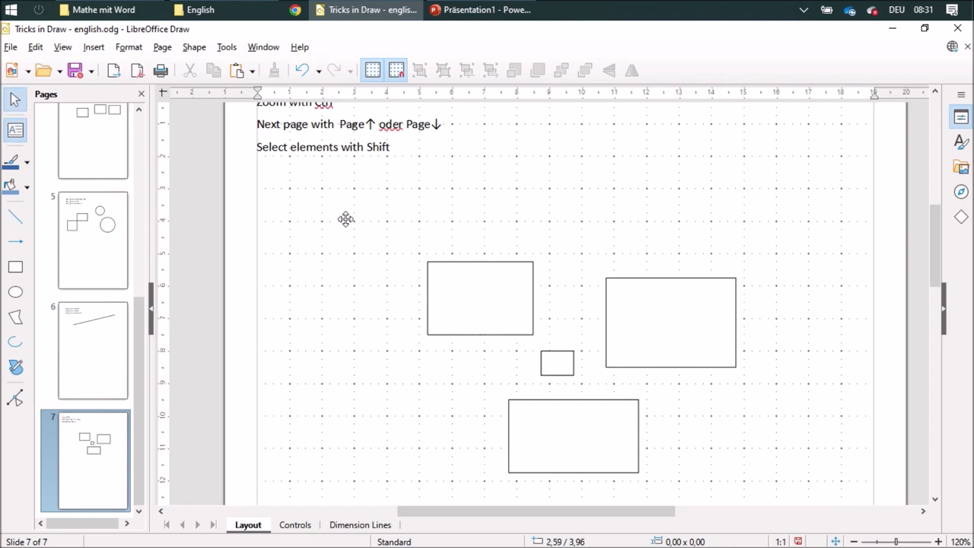
{"action": "left_click", "coordinate": [378, 232]}
{"action": "left_click_drag", "start_coordinate": [404, 254], "coordinate": [723, 449]}
{"action": "left_click_drag", "start_coordinate": [791, 483], "coordinate": [835, 493]}
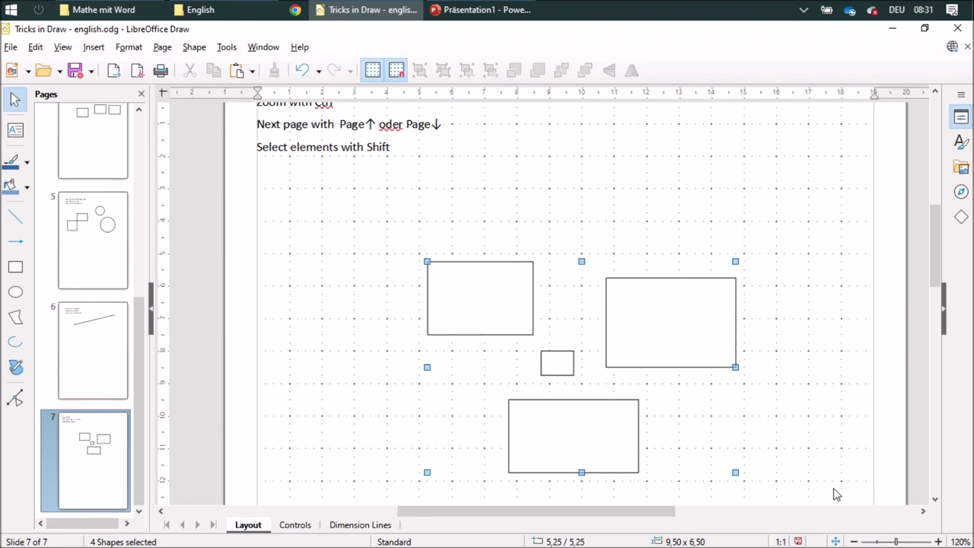
{"action": "left_click", "coordinate": [823, 375]}
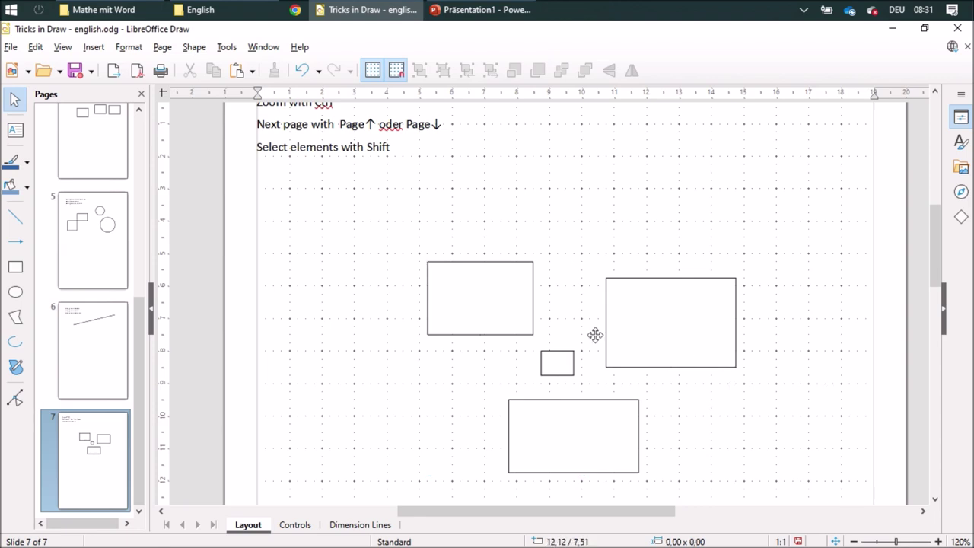
Step: Shift-click the top-left, right and bottom rectangles into one selection
{"action": "left_click", "coordinate": [499, 291]}
{"action": "left_click", "coordinate": [662, 321]}
{"action": "left_click", "coordinate": [590, 447]}
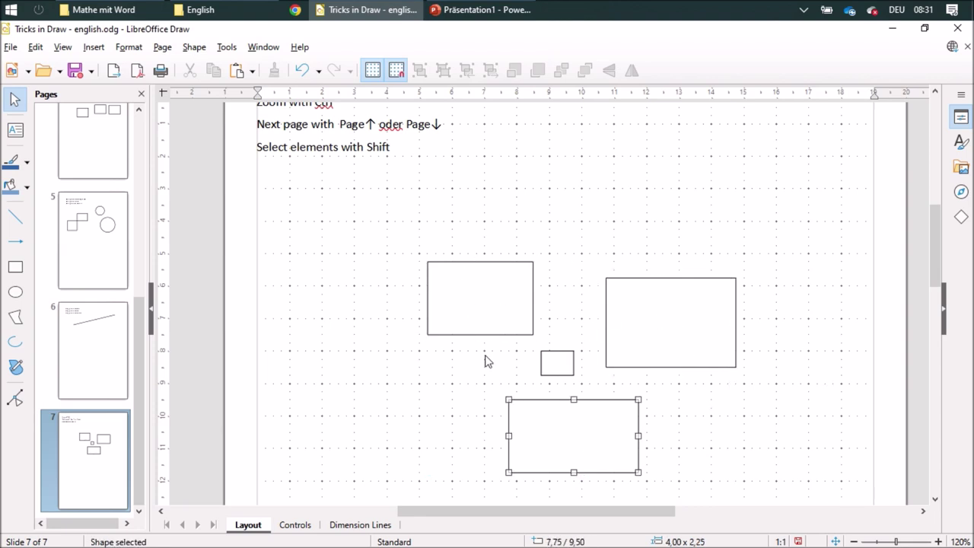
{"action": "left_click", "coordinate": [479, 293]}
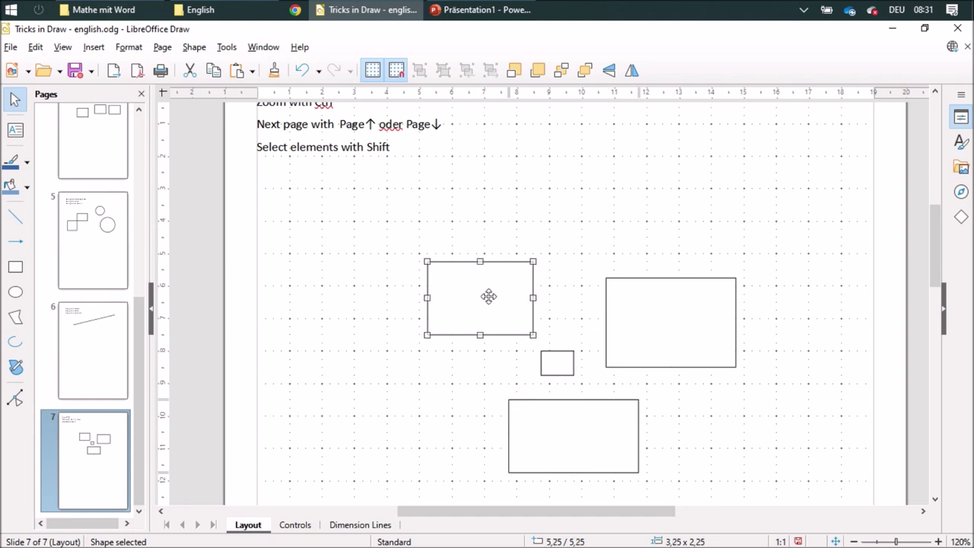
{"action": "left_click", "coordinate": [487, 296]}
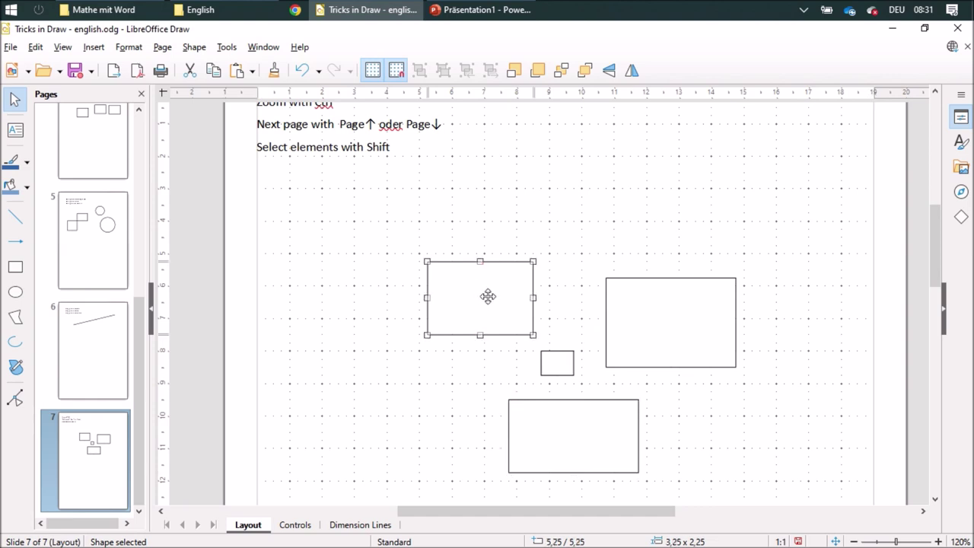
{"action": "left_click", "coordinate": [652, 315]}
{"action": "left_click", "coordinate": [583, 433], "text": "shift"}
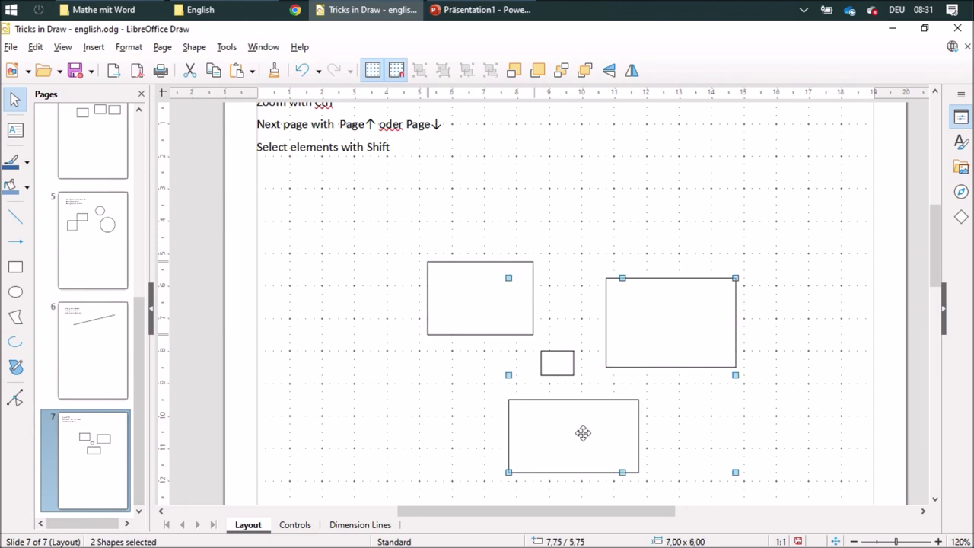
{"action": "left_click", "coordinate": [474, 310], "text": "shift"}
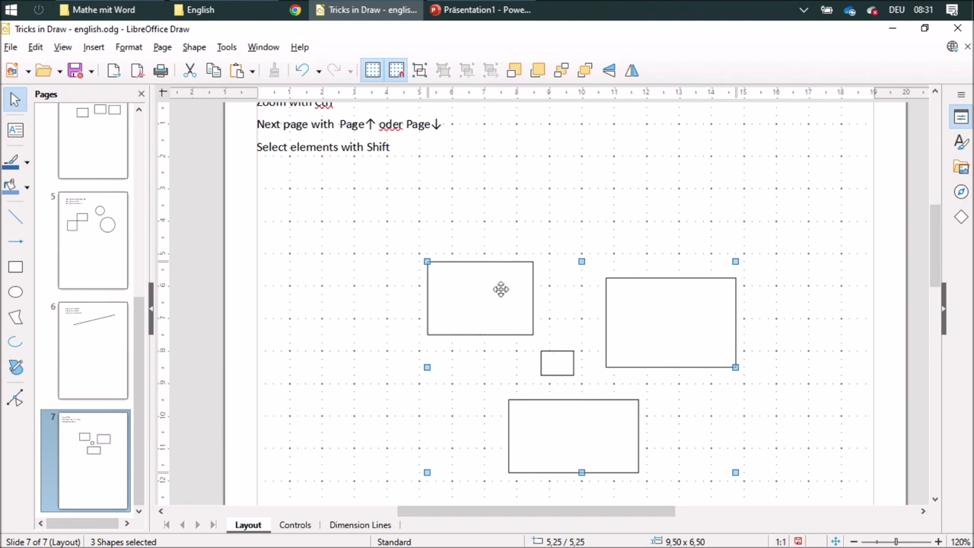
Step: Move all rectangles up-left together, then only the top-left and small rectangles further
{"action": "mouse_move", "coordinate": [505, 303]}
{"action": "left_mouse_down"}
{"action": "mouse_move", "coordinate": [569, 218]}
{"action": "mouse_move", "coordinate": [507, 281]}
{"action": "mouse_move", "coordinate": [495, 312]}
{"action": "left_mouse_up"}
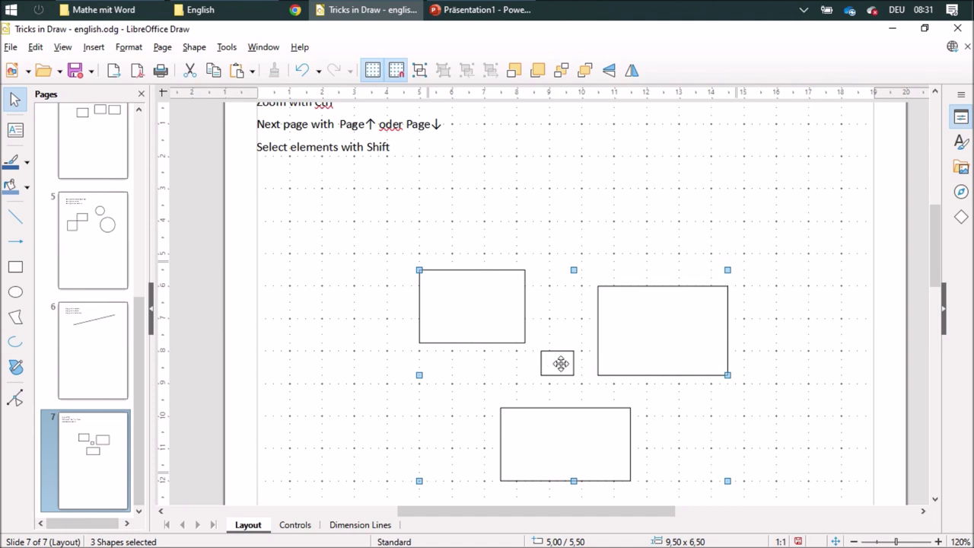
{"action": "left_click_drag", "start_coordinate": [497, 318], "coordinate": [479, 304]}
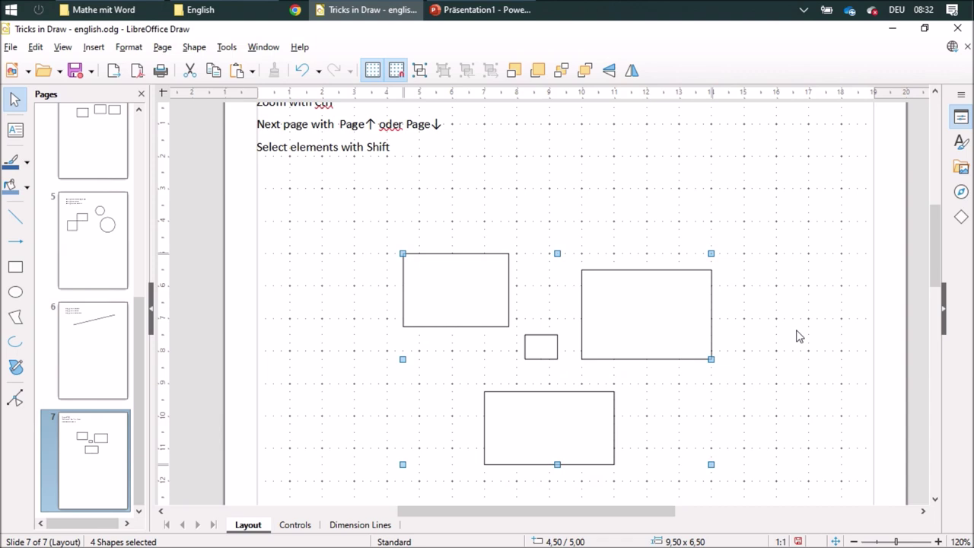
{"action": "left_click", "coordinate": [663, 318], "text": "shift"}
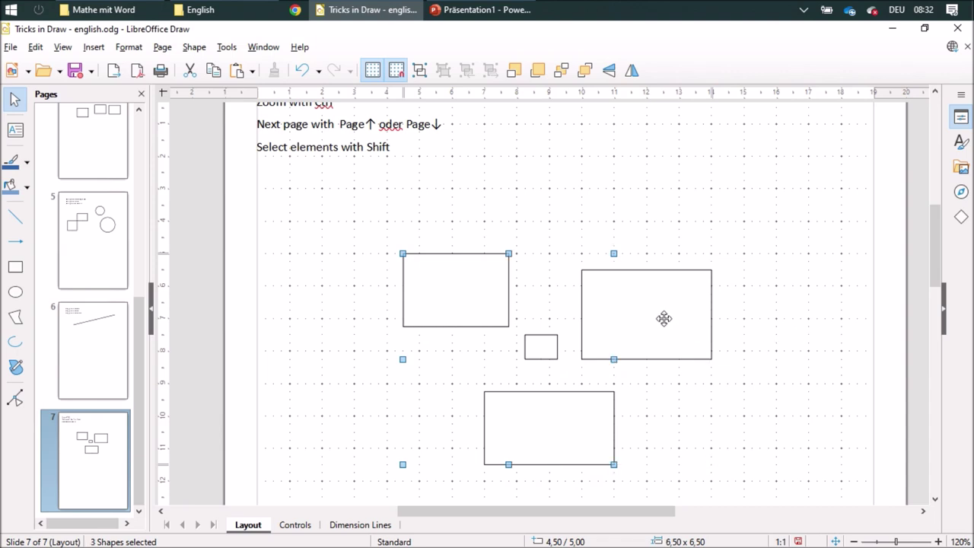
{"action": "left_click", "coordinate": [585, 444], "text": "shift"}
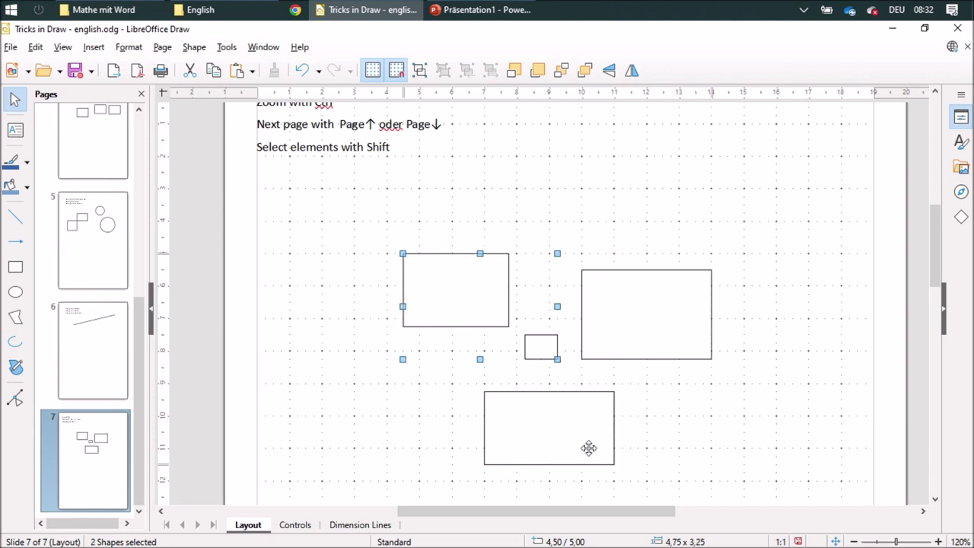
{"action": "left_click_drag", "start_coordinate": [421, 282], "coordinate": [427, 260]}
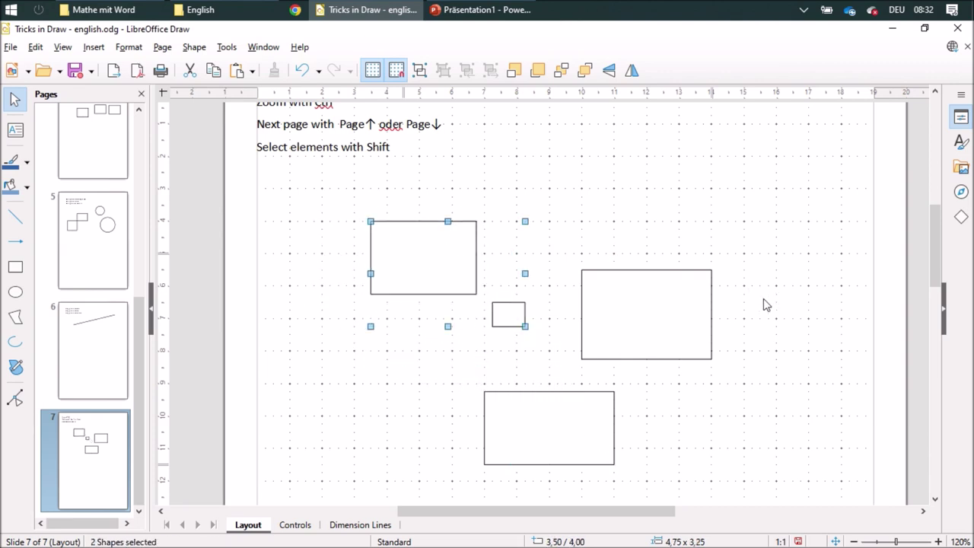